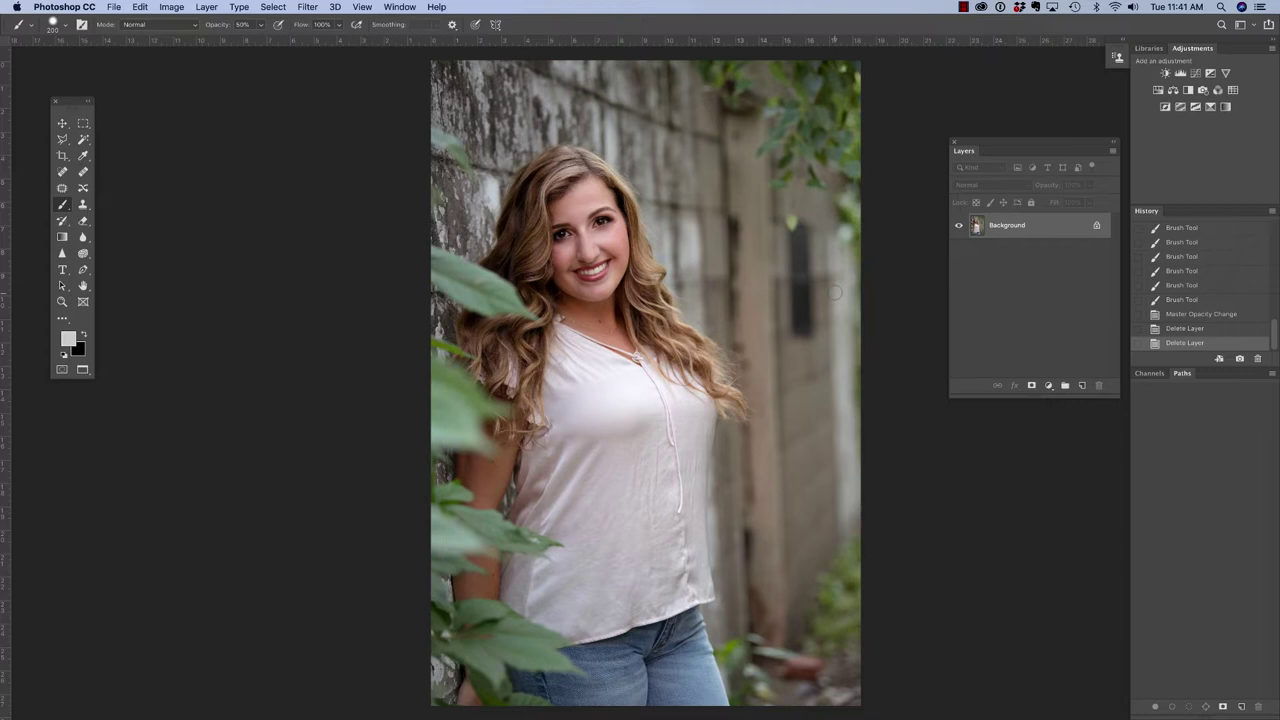
Duplicate the background layer and try to remove the wrinkles in the middle of the shirt with the Content-Aware Patch tool
key(super+j)
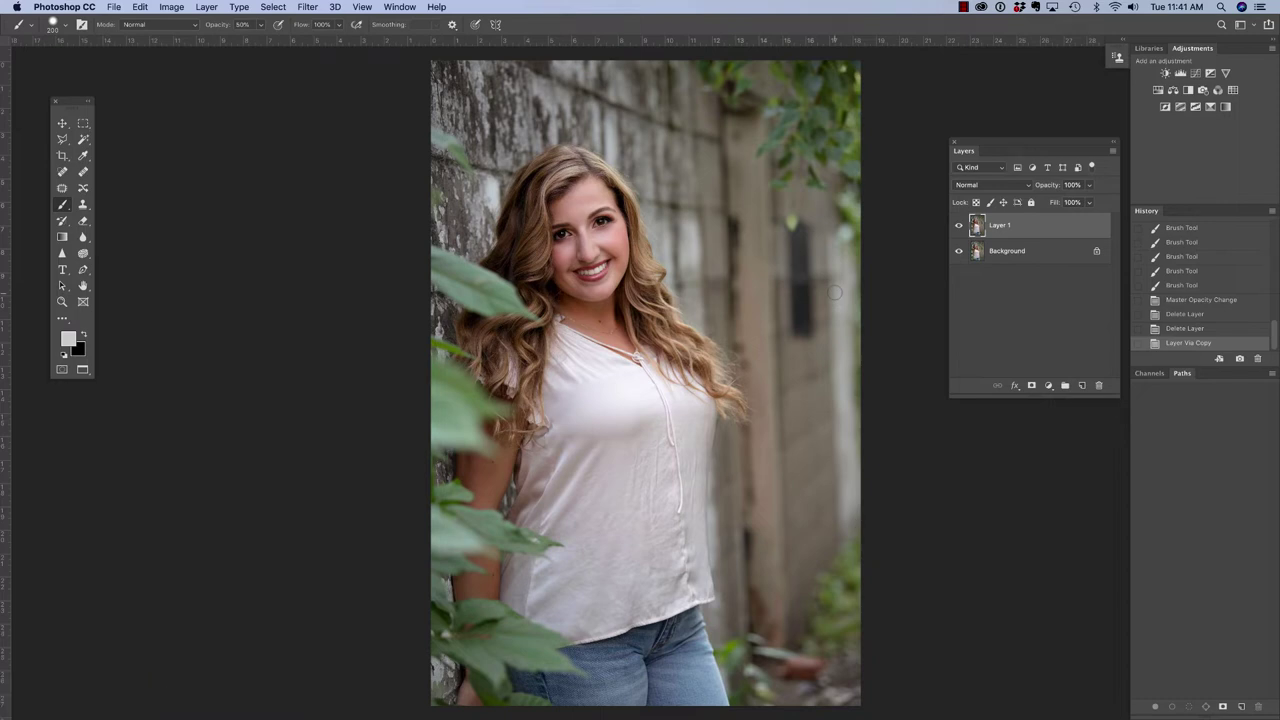
key(j)
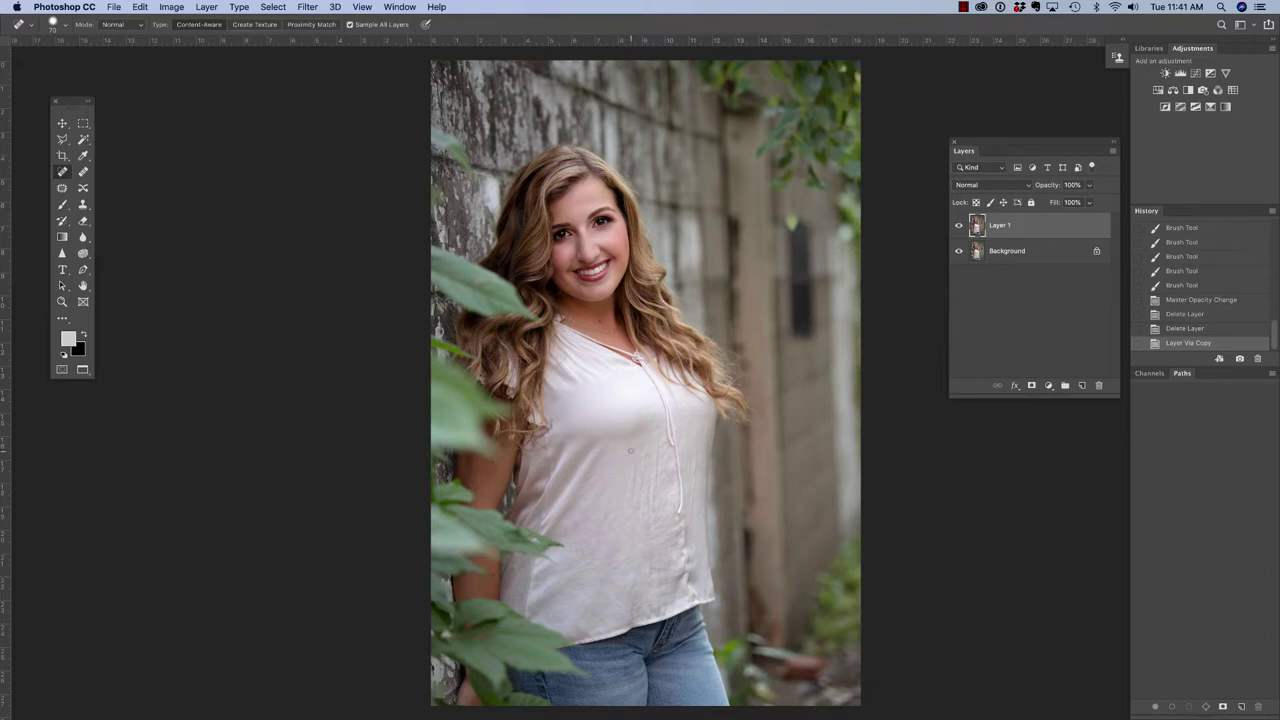
key(shift+j)
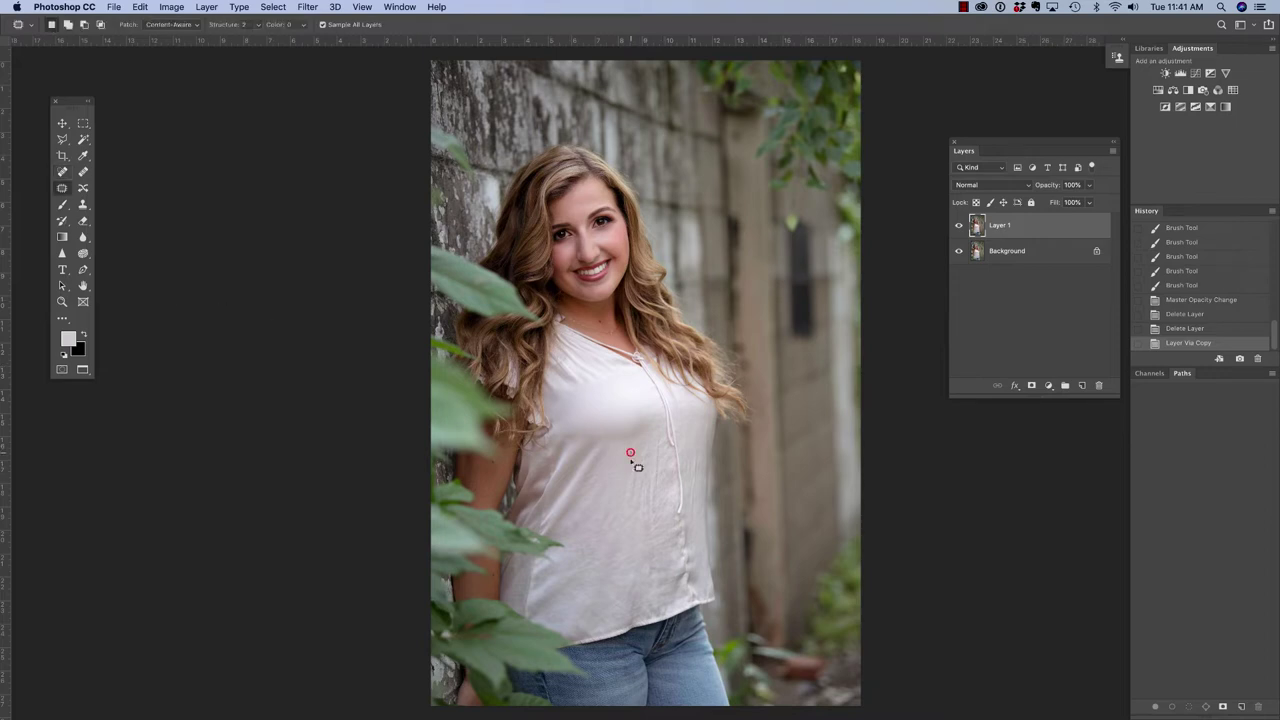
mouse_move(630, 452)
mouse_down()
mouse_move(643, 503)
mouse_move(650, 468)
mouse_move(634, 442)
mouse_move(608, 484)
mouse_up()
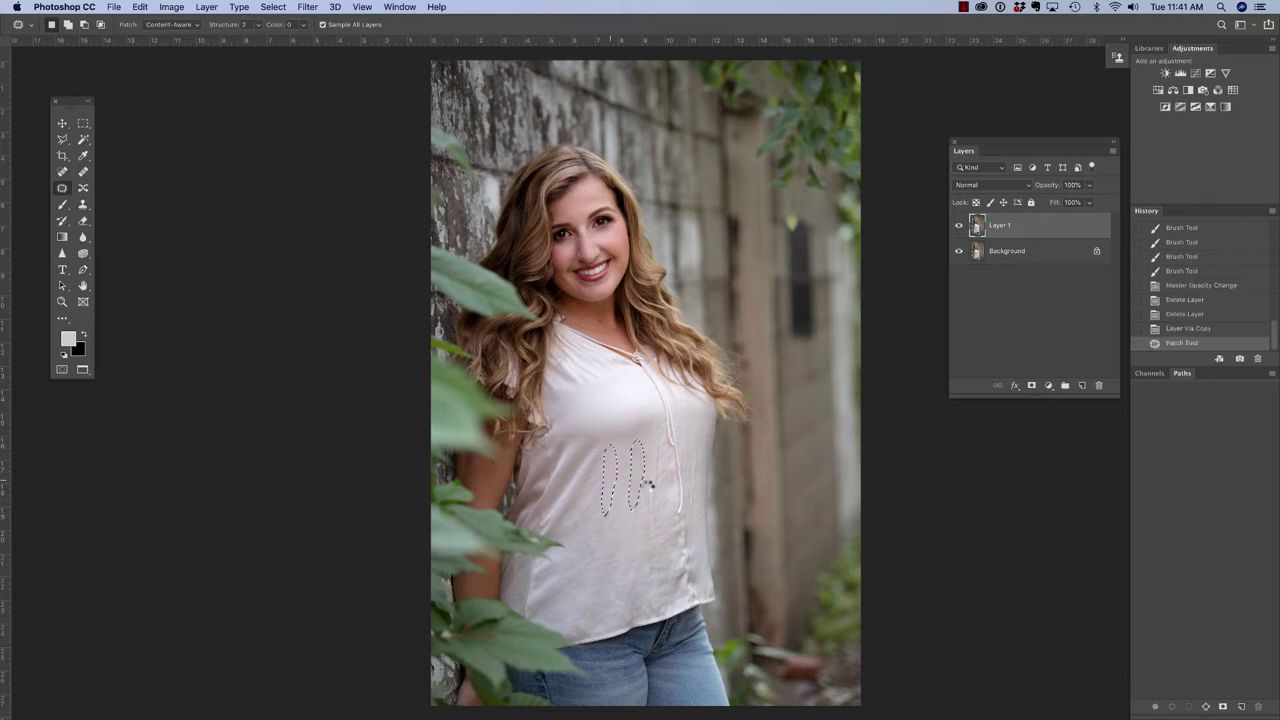
key(ctrl+d)
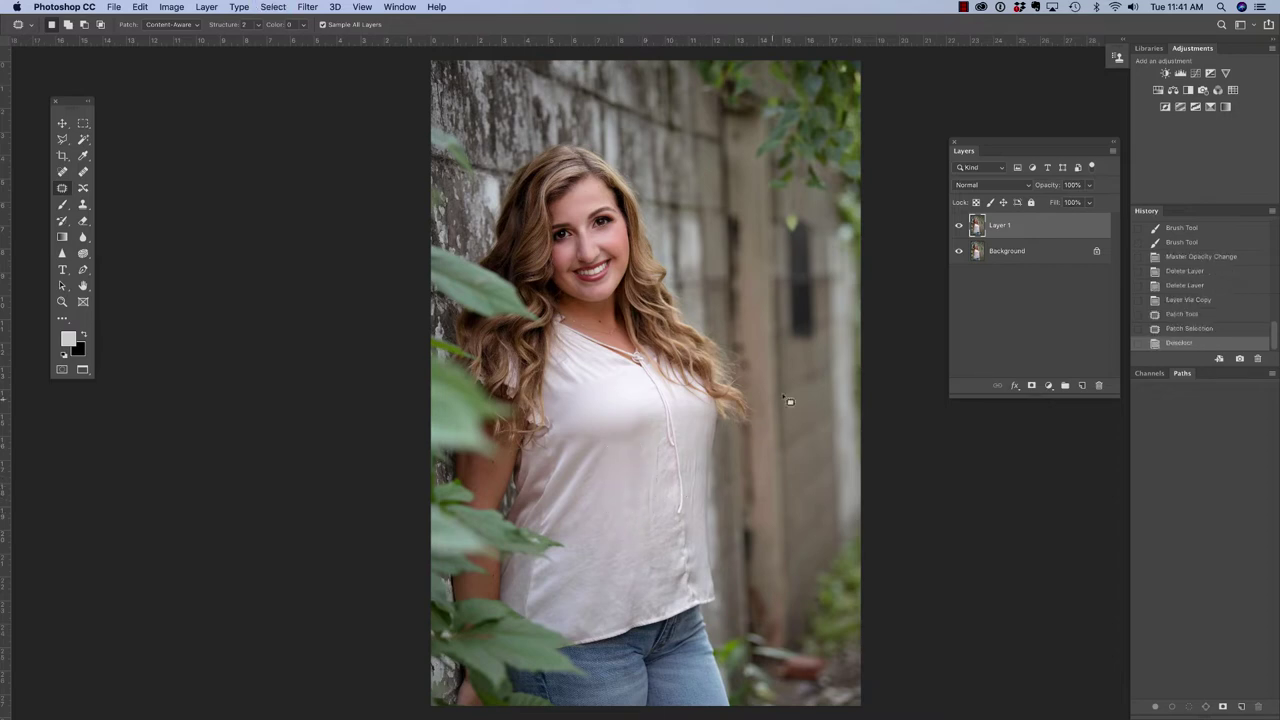
mouse_move(642, 454)
mouse_down()
mouse_move(650, 517)
mouse_move(665, 481)
mouse_move(656, 442)
mouse_move(641, 455)
mouse_move(625, 487)
mouse_up()
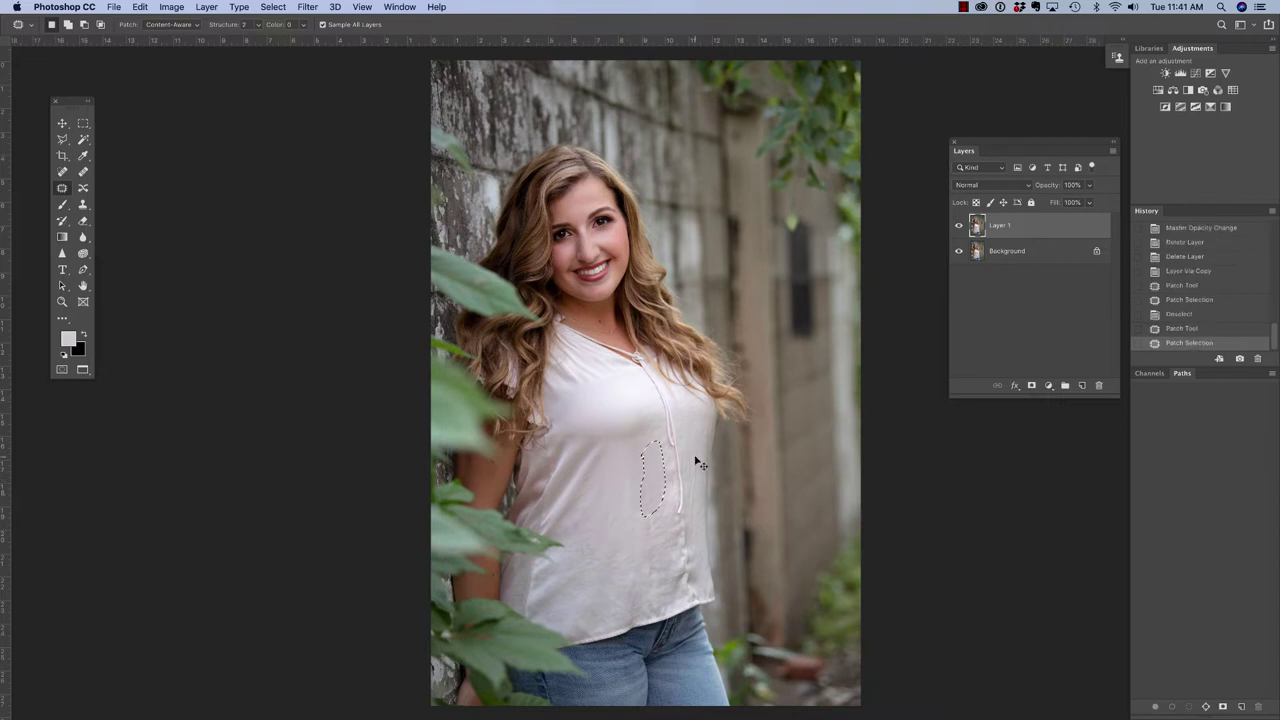
key(super+d)
Compare the patched shirt with the original by toggling the copied layer's visibility, and delete that layer
click(958, 226)
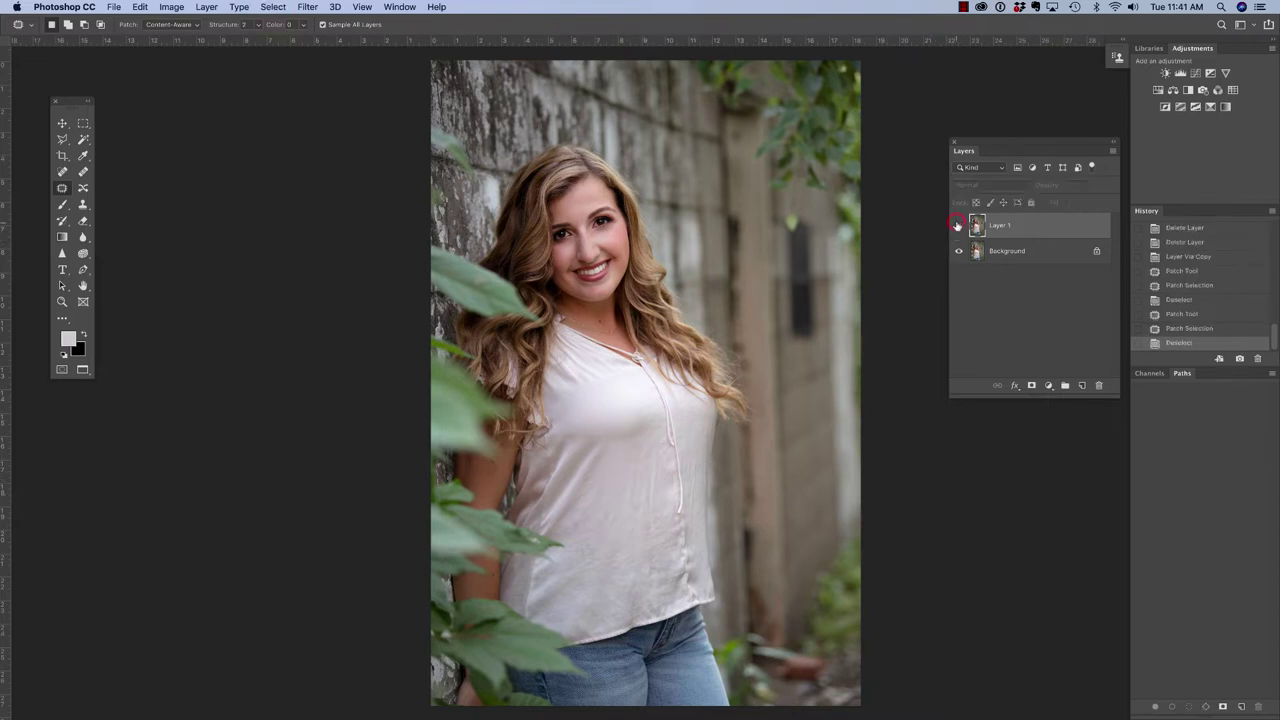
click(958, 226)
click(958, 226)
click(957, 225)
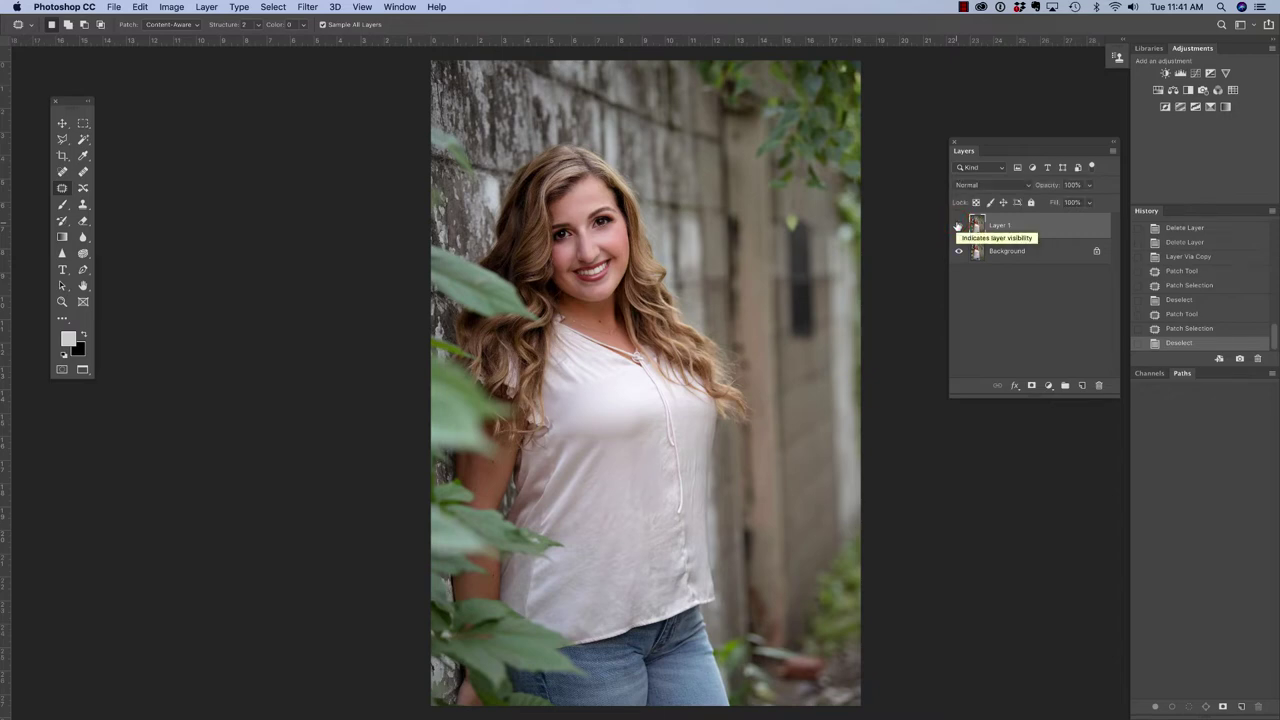
key(Delete)
Duplicate the background layer and apply a Gaussian Blur with a radius of about 44 pixels to the copy
key(super+j)
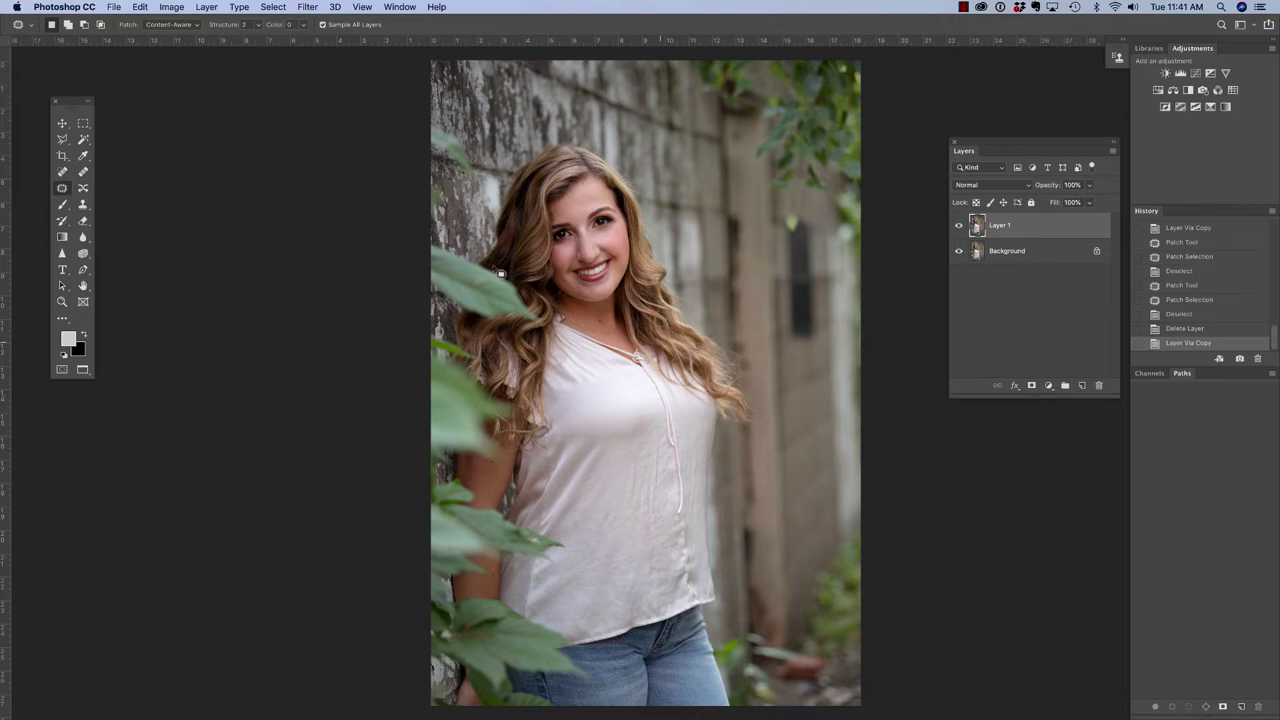
click(305, 14)
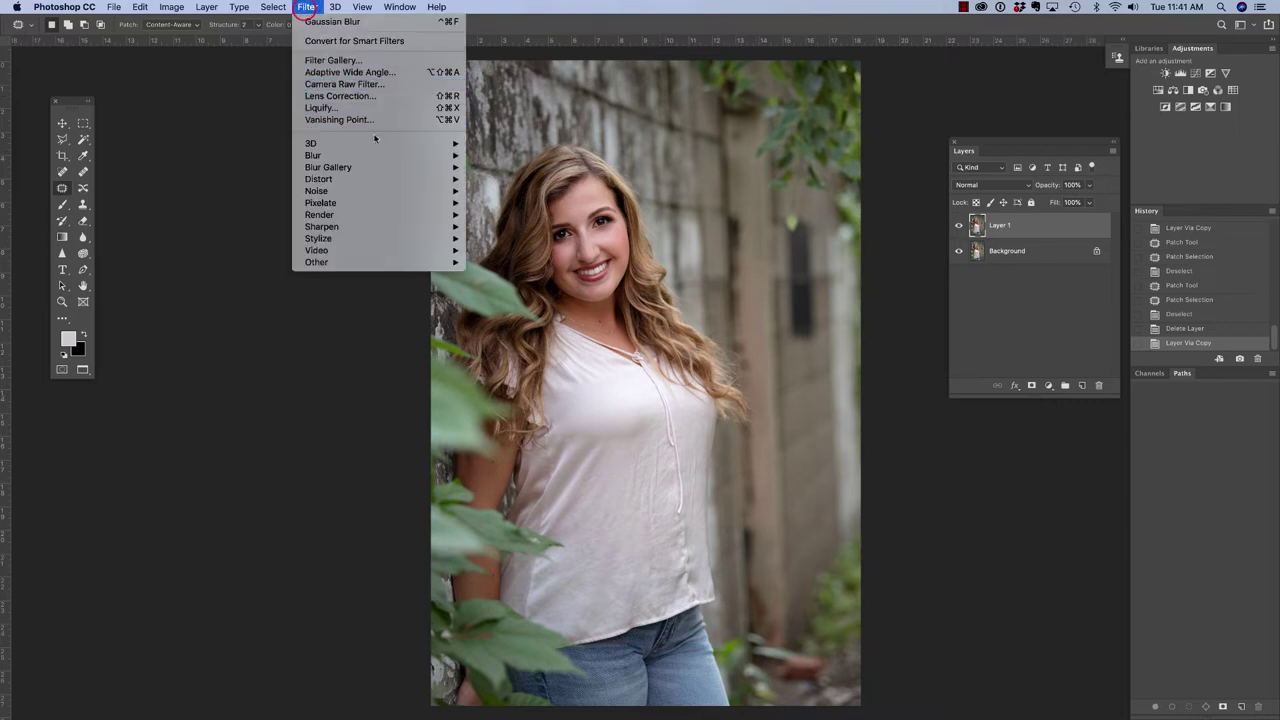
mouse_move(455, 155)
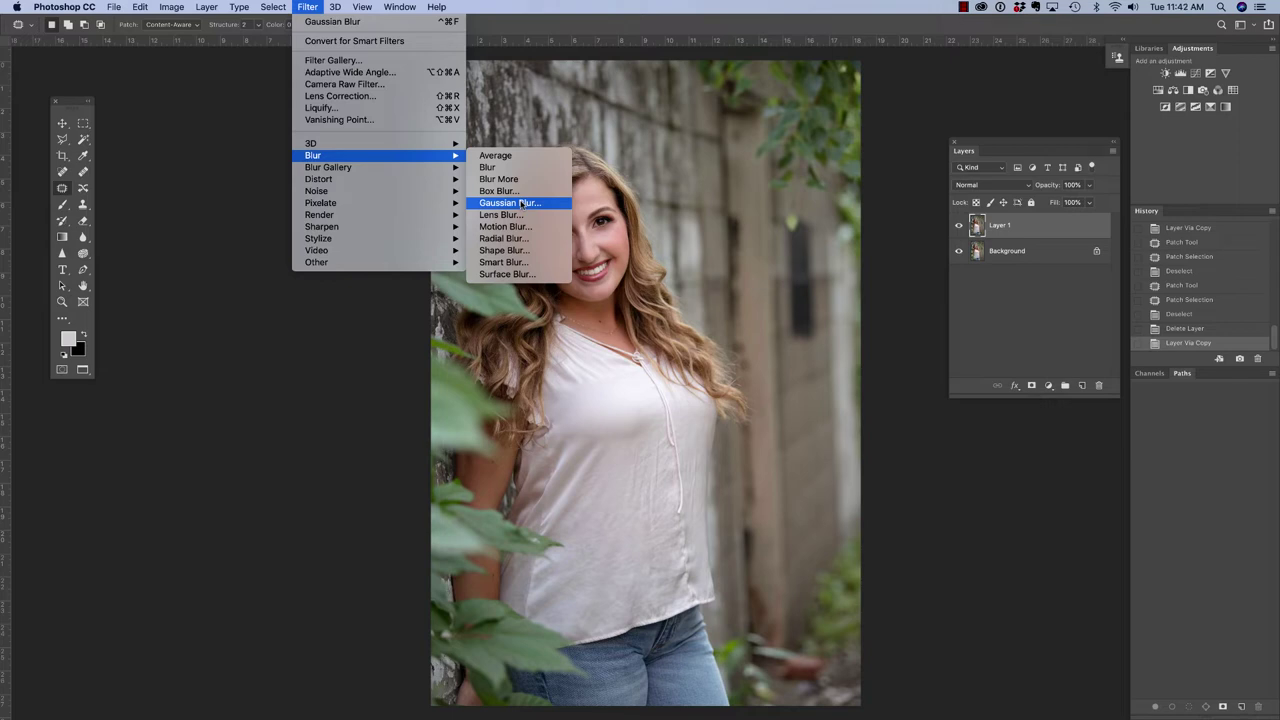
click(520, 203)
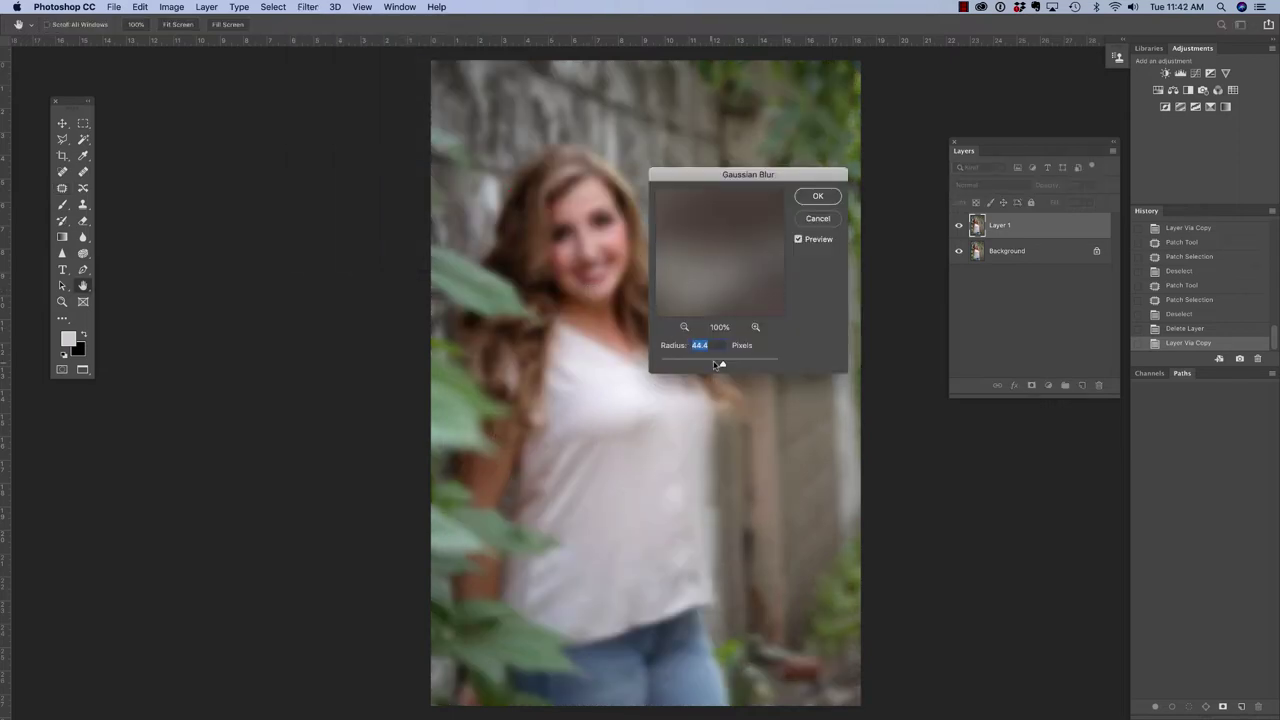
drag(719, 364, 722, 365)
click(811, 196)
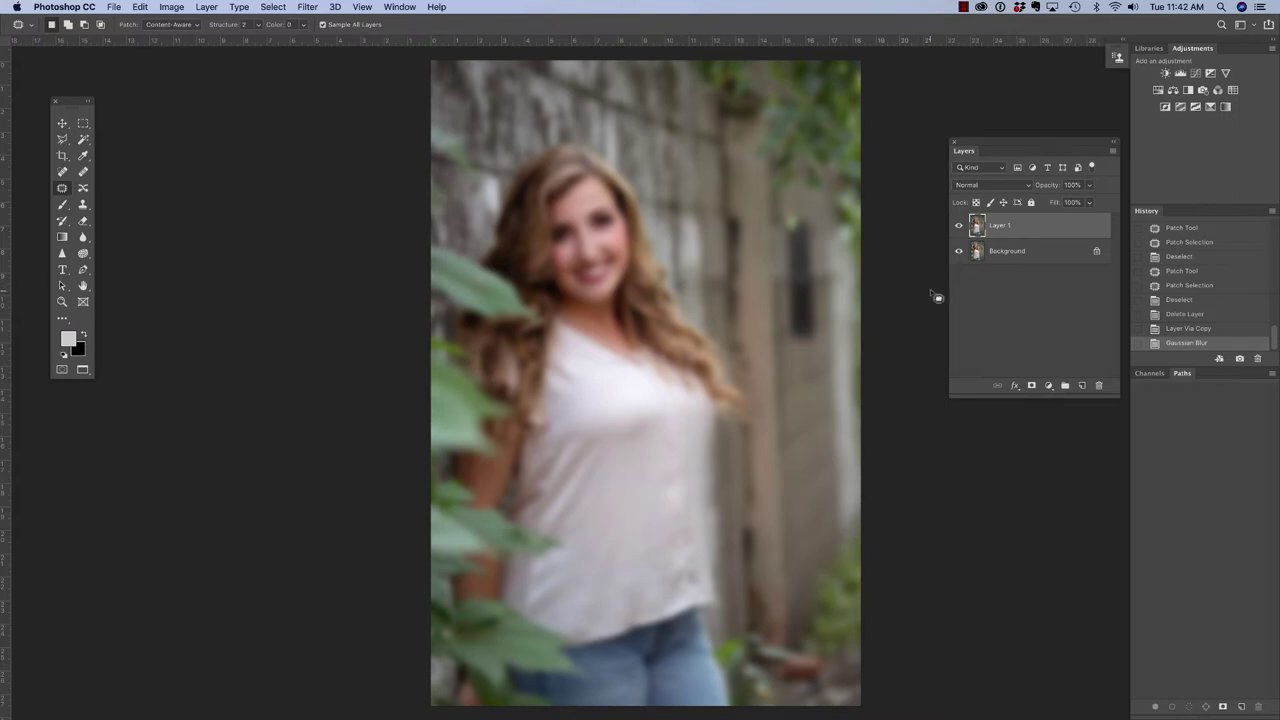
Add a black layer mask that hides the blurred layer, and choose the Brush tool with white as the foreground colour
alt+click(1032, 386)
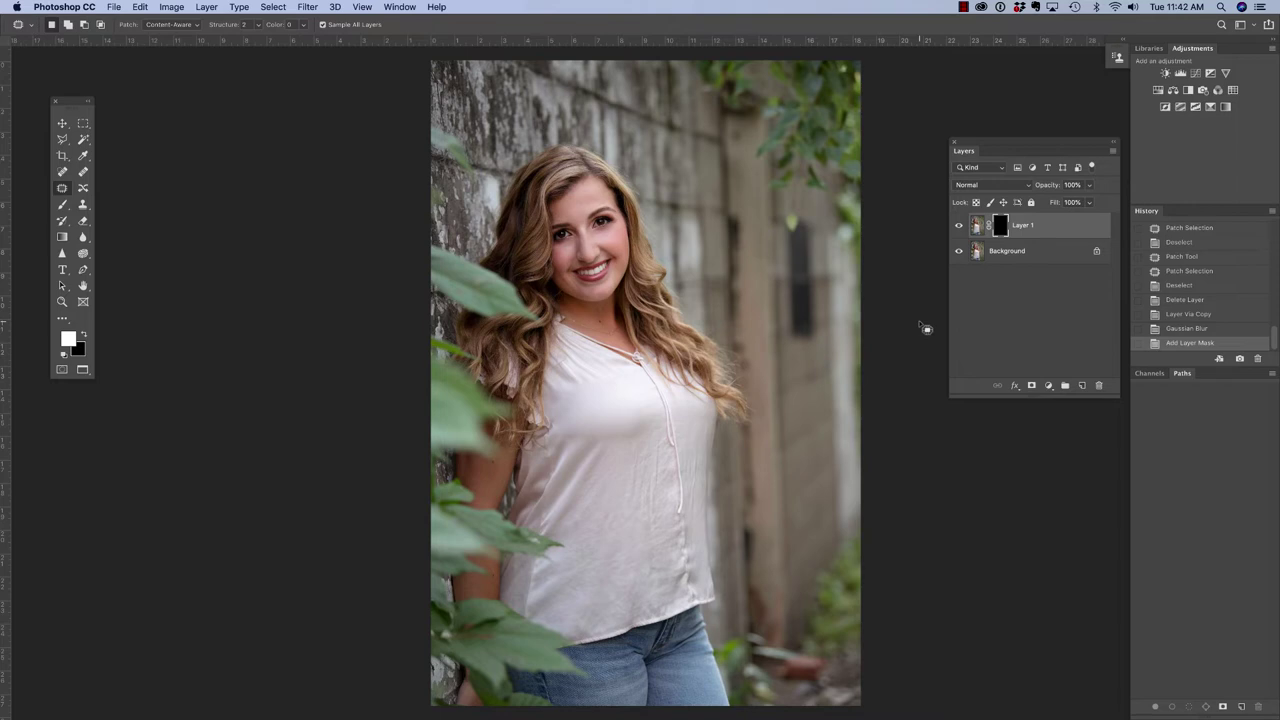
key(b)
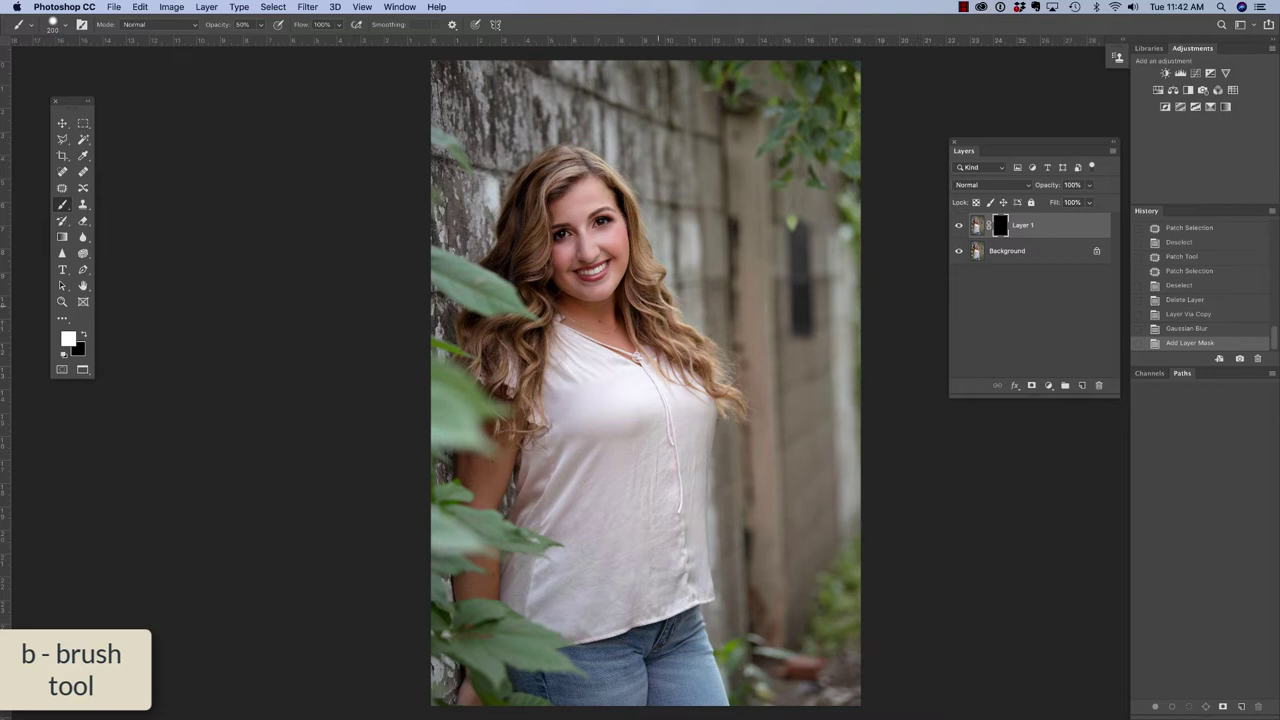
click(69, 340)
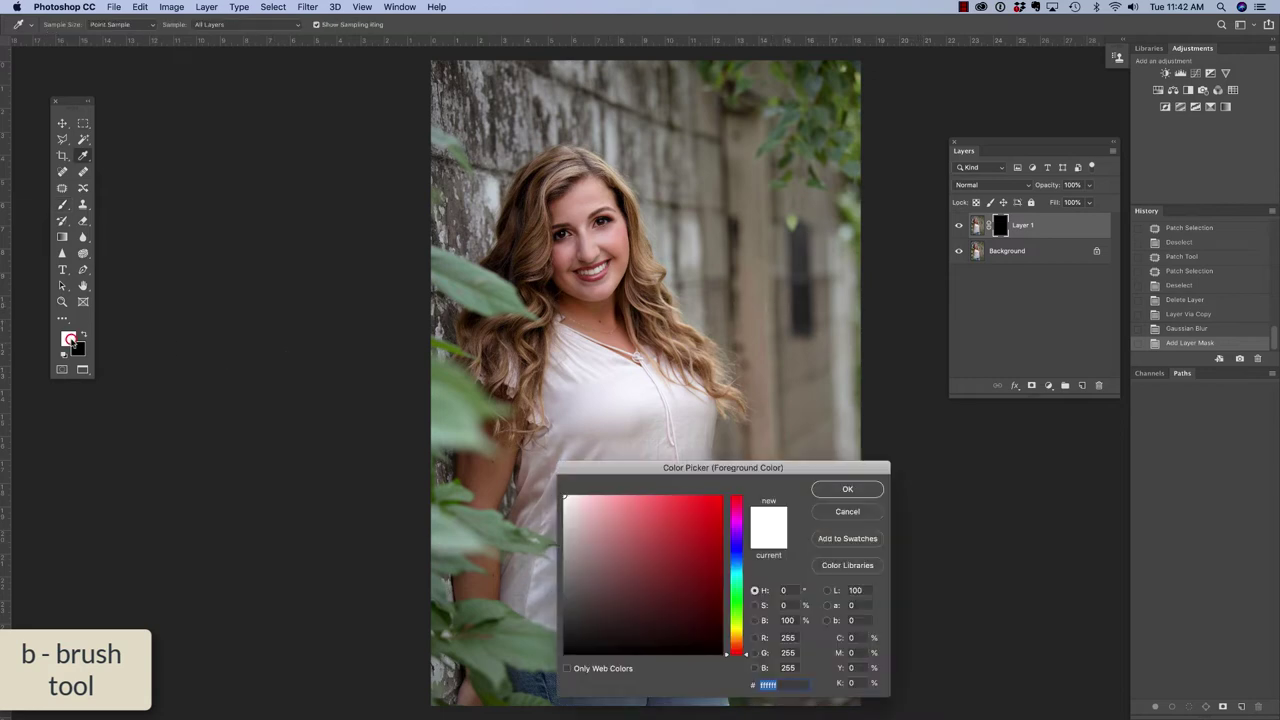
click(846, 489)
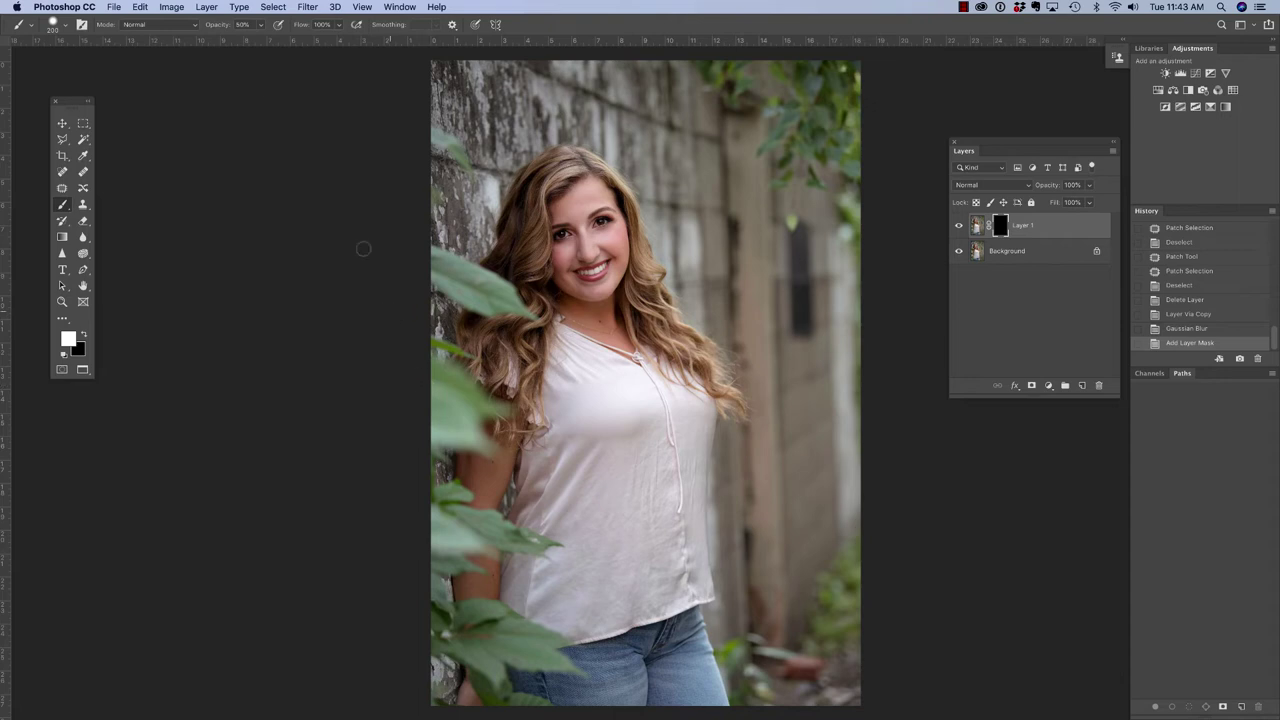
Paint on the mask over the wrinkles in the middle and lower shirt with a 500-pixel brush at 47% opacity
drag(218, 26, 215, 28)
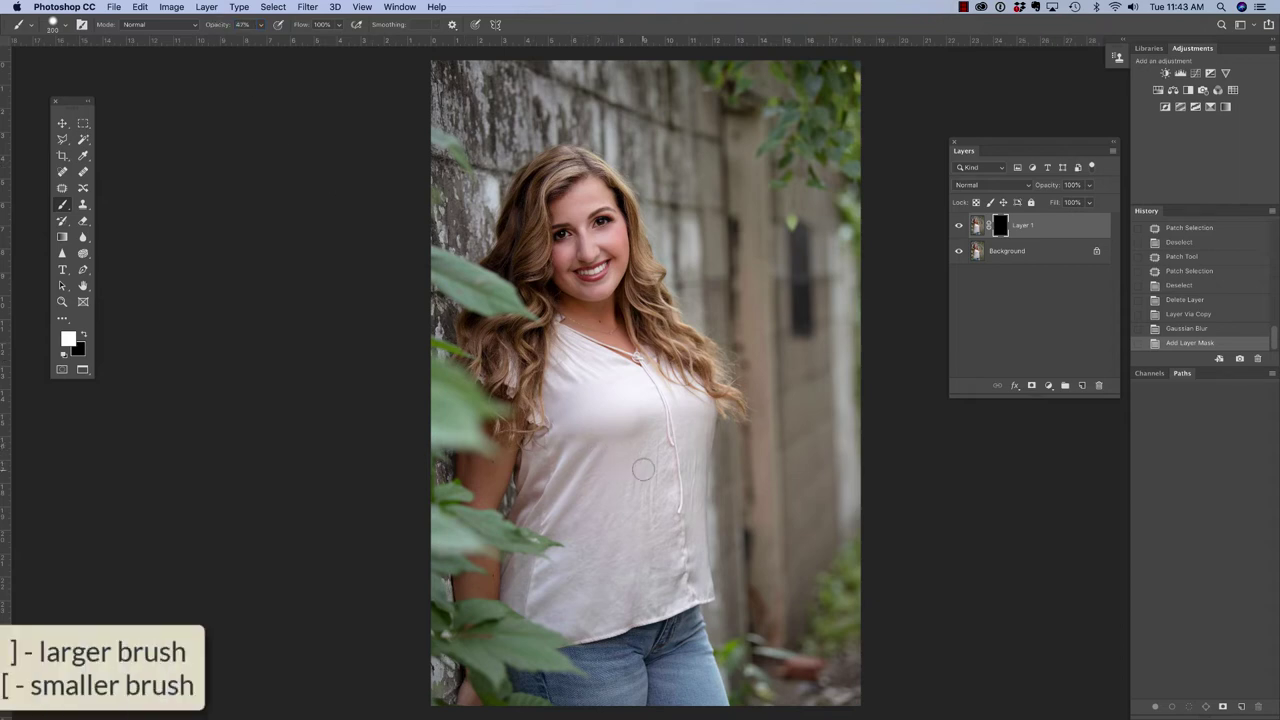
key(bracketright)
key(bracketright)
key(bracketright)
key(bracketright)
drag(644, 449, 649, 537)
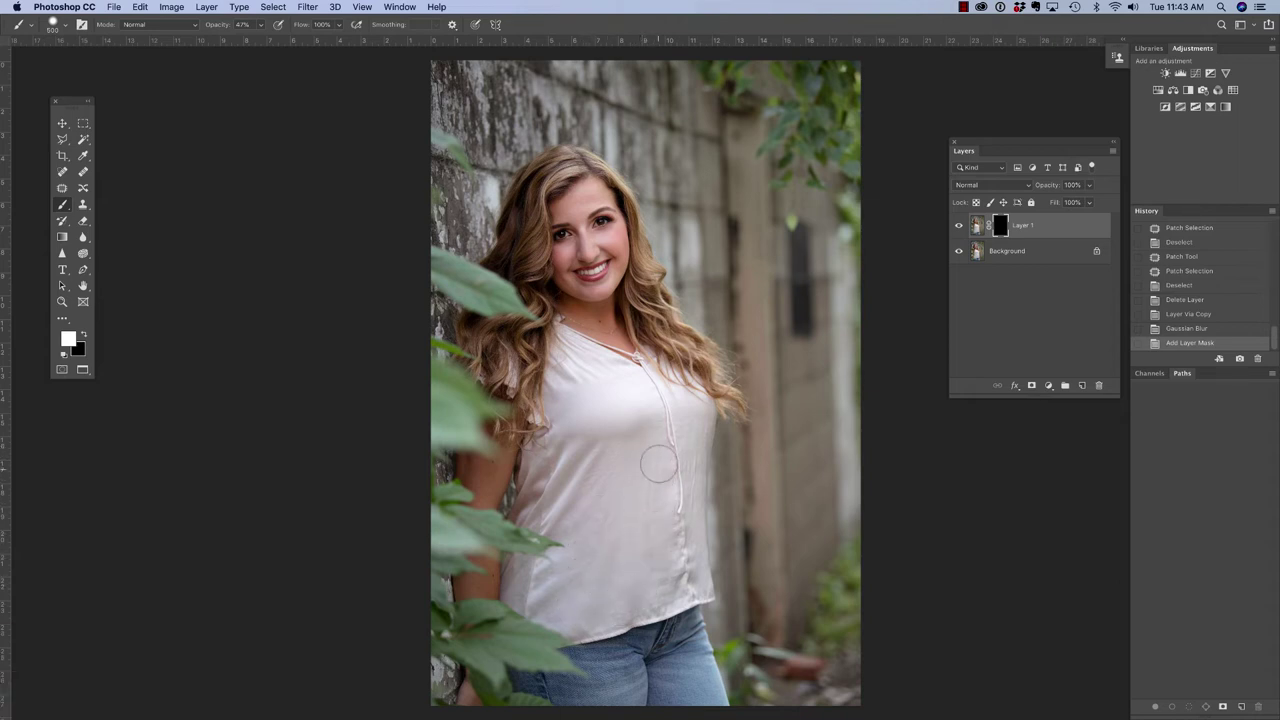
mouse_move(651, 457)
mouse_down()
mouse_move(640, 512)
mouse_move(645, 450)
mouse_move(623, 506)
mouse_move(580, 490)
mouse_up()
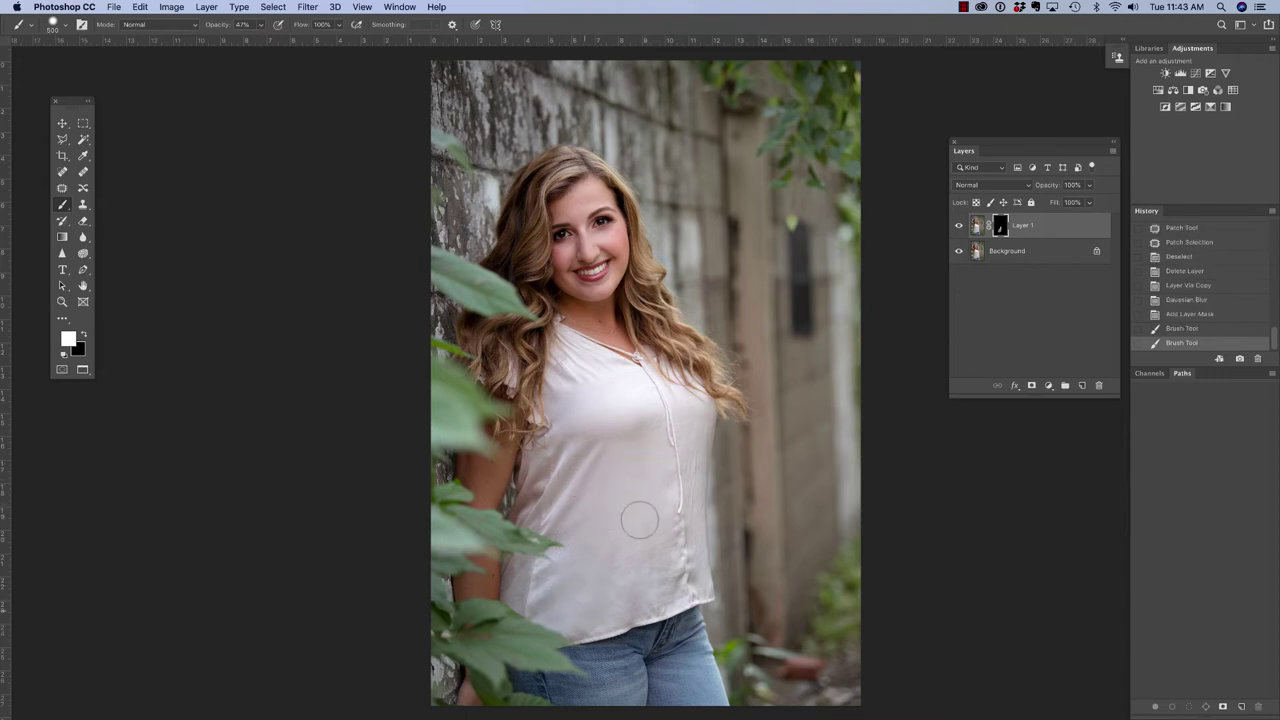
mouse_move(670, 588)
mouse_down()
mouse_move(659, 549)
mouse_move(657, 500)
mouse_up()
Smooth the remaining wrinkles around the drawstring, near the hem and below the bust on the mask with a smaller 200-pixel brush
key(super+plus)
key(super+plus)
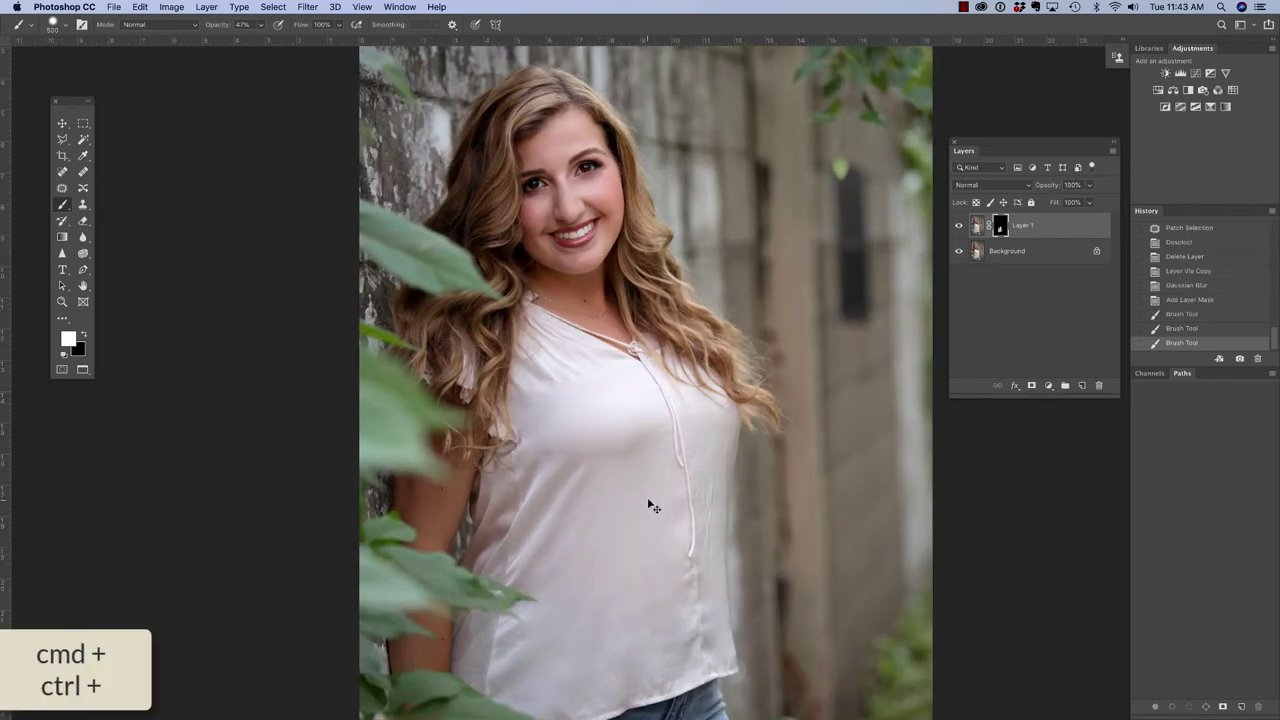
key(super+plus)
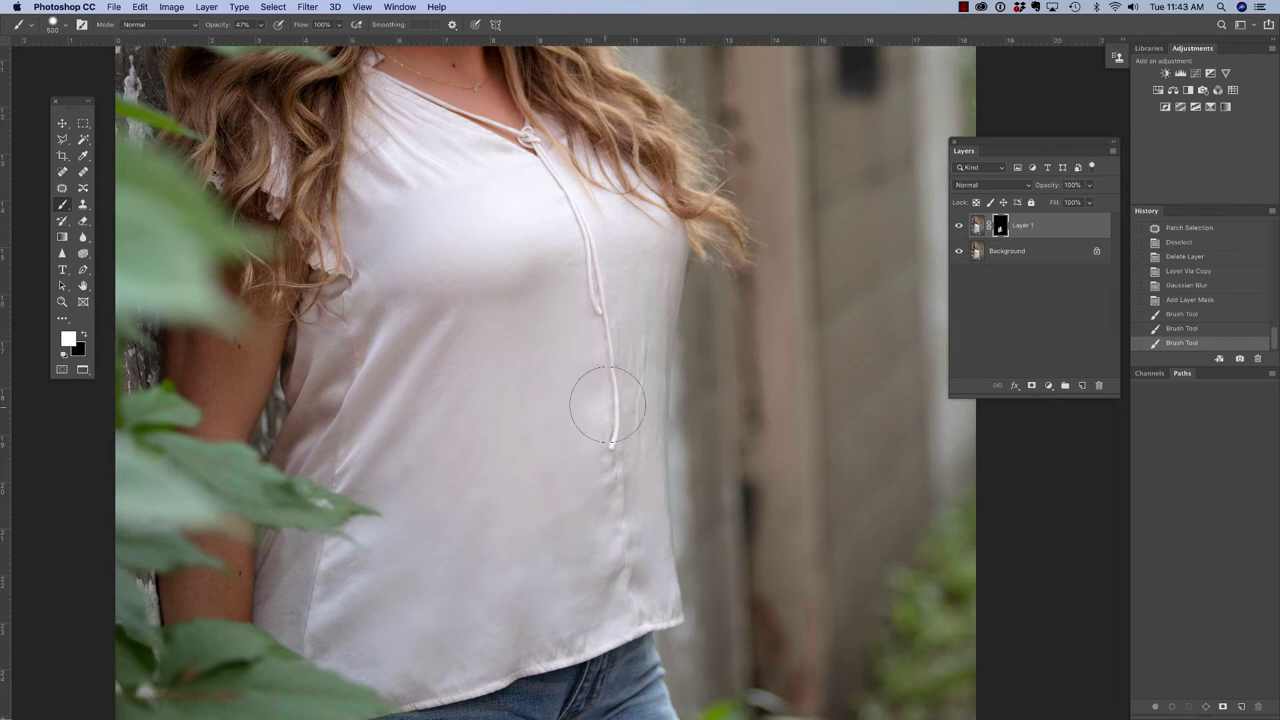
key(bracketleft)
key(bracketleft)
key(bracketleft)
click(640, 415)
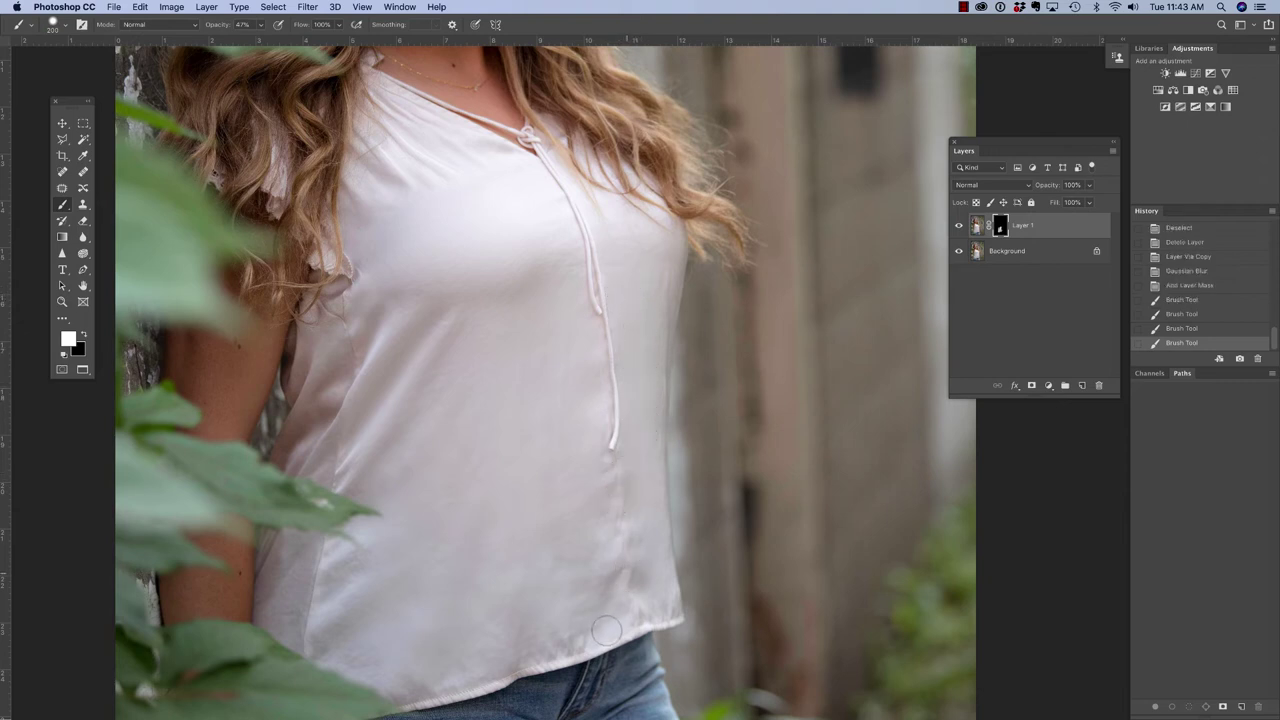
click(606, 630)
click(587, 630)
click(484, 332)
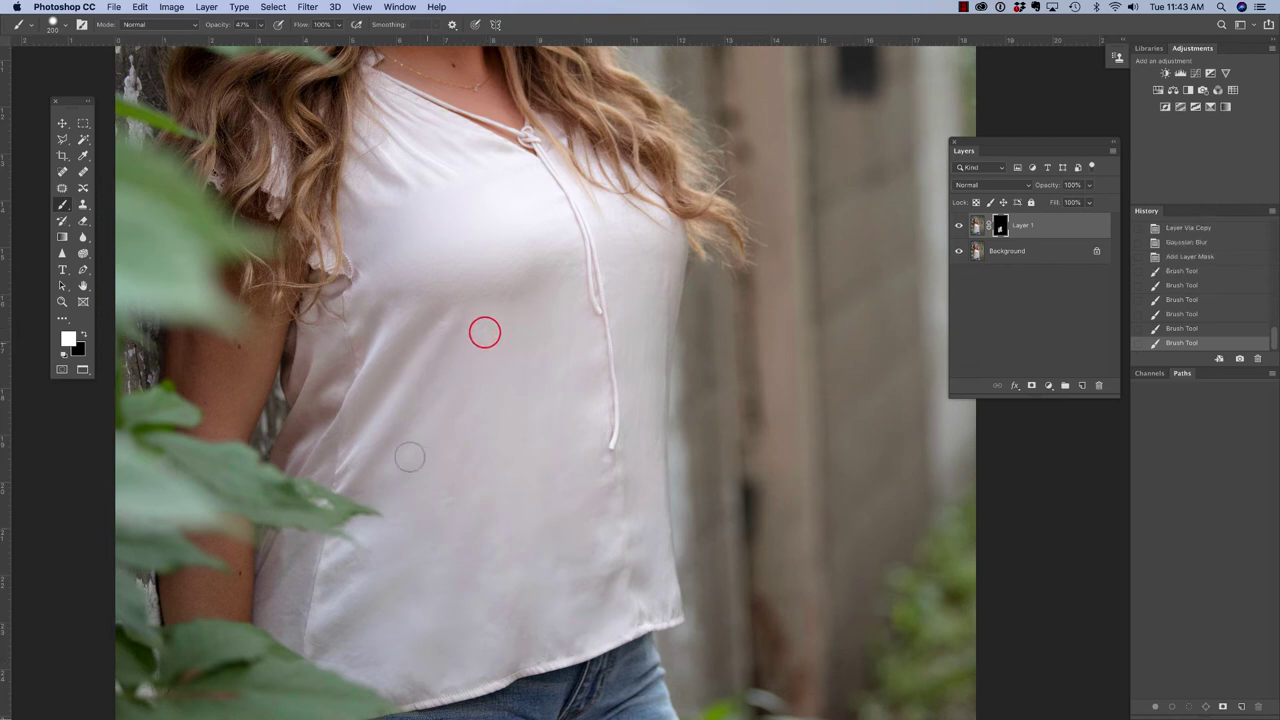
click(568, 296)
click(621, 291)
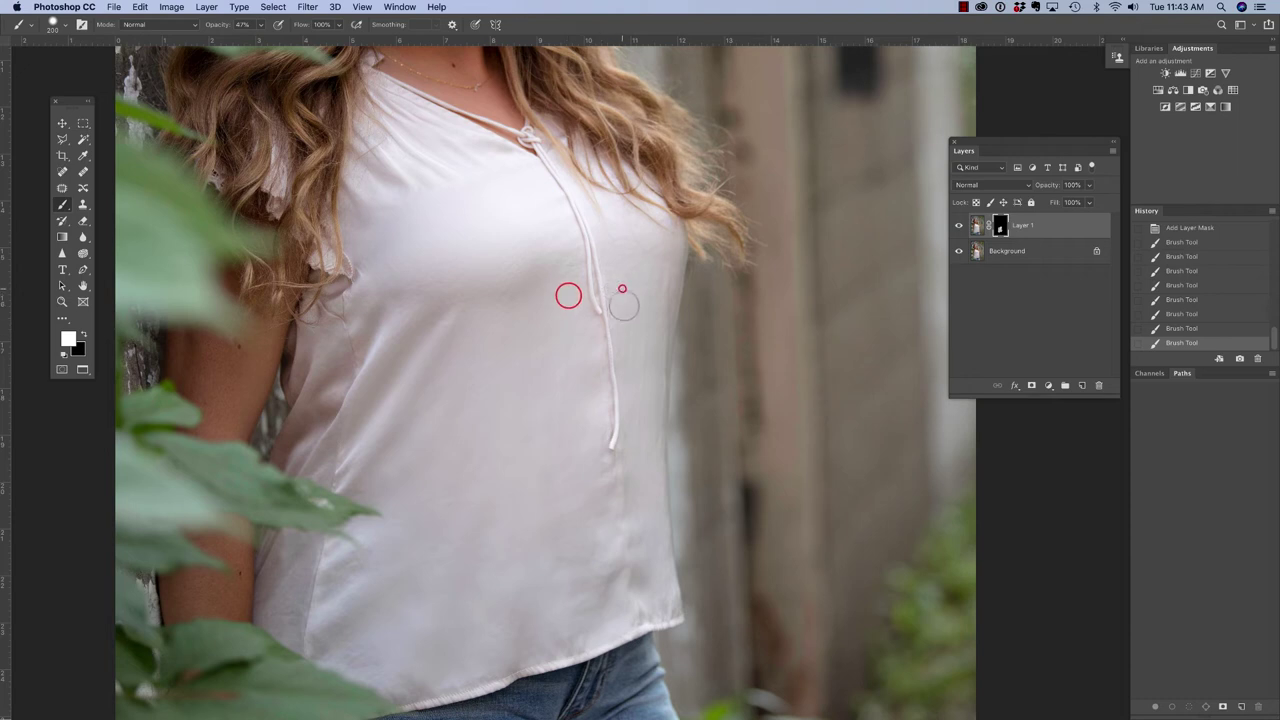
click(594, 366)
click(597, 470)
Lower the brush opacity to 29% and lightly paint on the mask over the upper shirt on both sides of the drawstring
drag(218, 24, 200, 25)
mouse_move(526, 229)
mouse_down()
mouse_move(529, 286)
mouse_move(500, 229)
mouse_move(423, 309)
mouse_move(526, 318)
mouse_up()
mouse_move(641, 274)
mouse_down()
mouse_move(629, 234)
mouse_move(621, 273)
mouse_move(640, 227)
mouse_move(636, 262)
mouse_up()
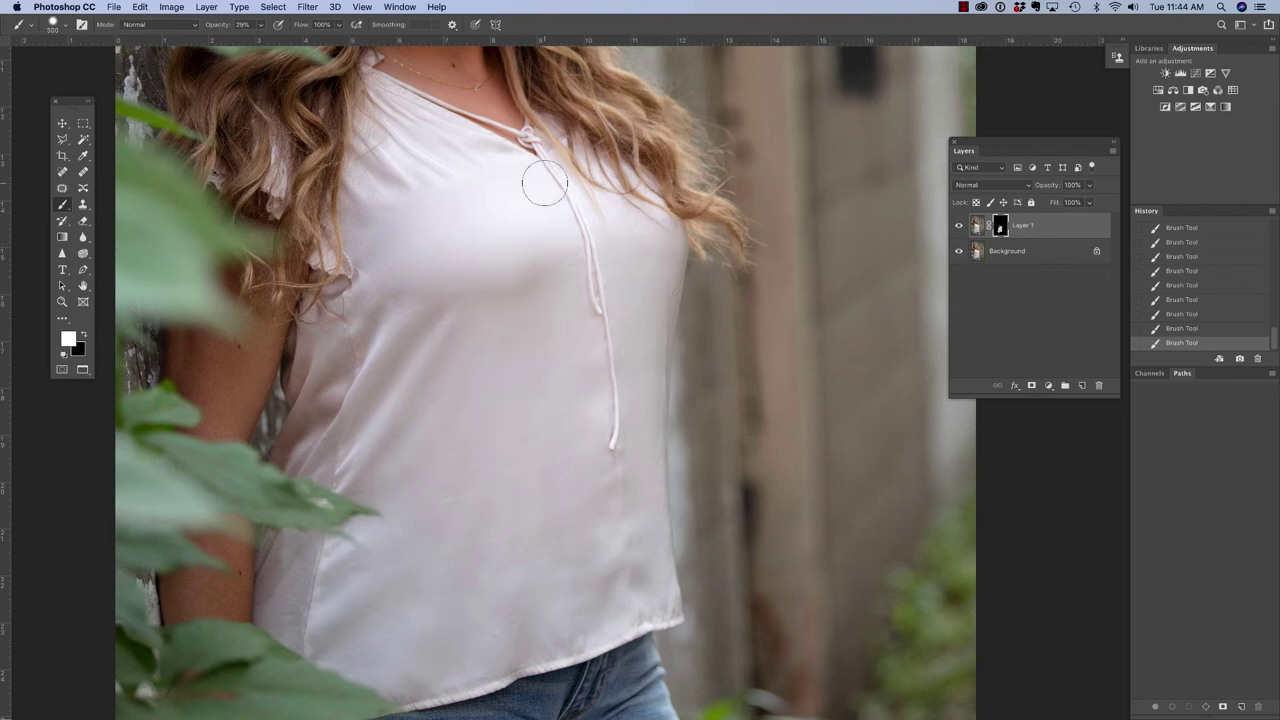
Compare the smoothed shirt with the original in the wider view by toggling the blurred layer's visibility
key(super+minus)
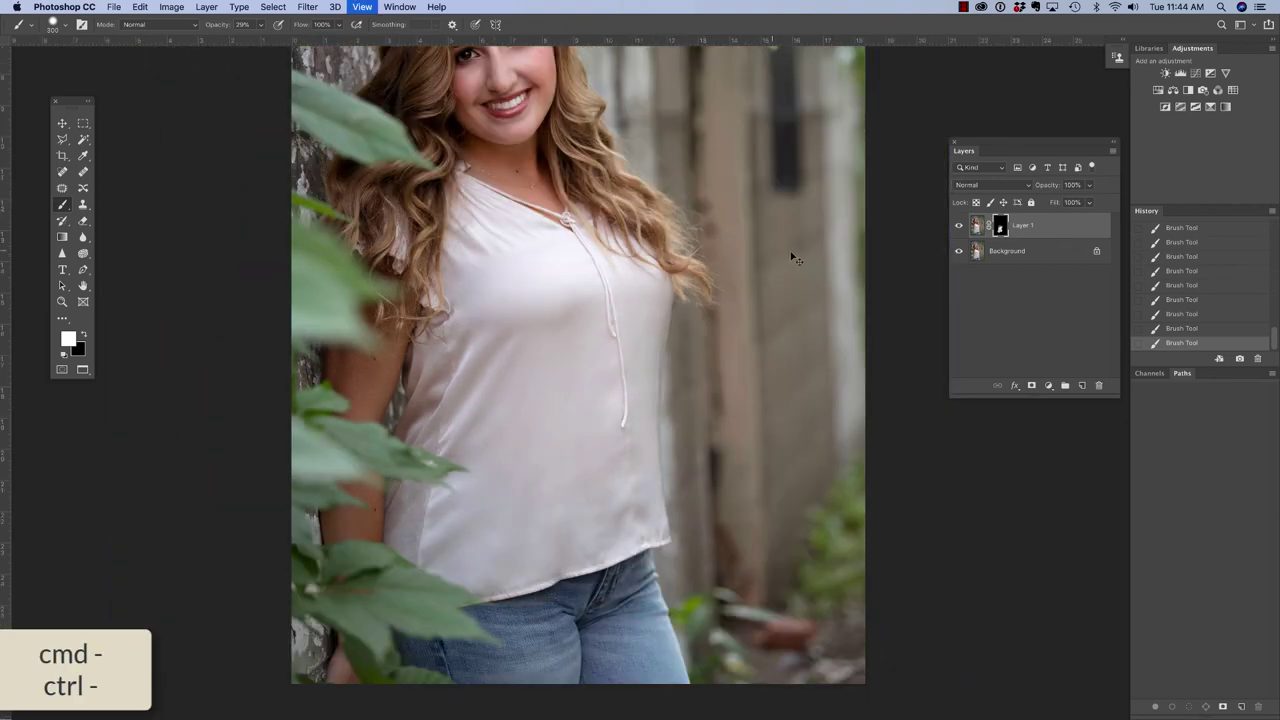
key(super+minus)
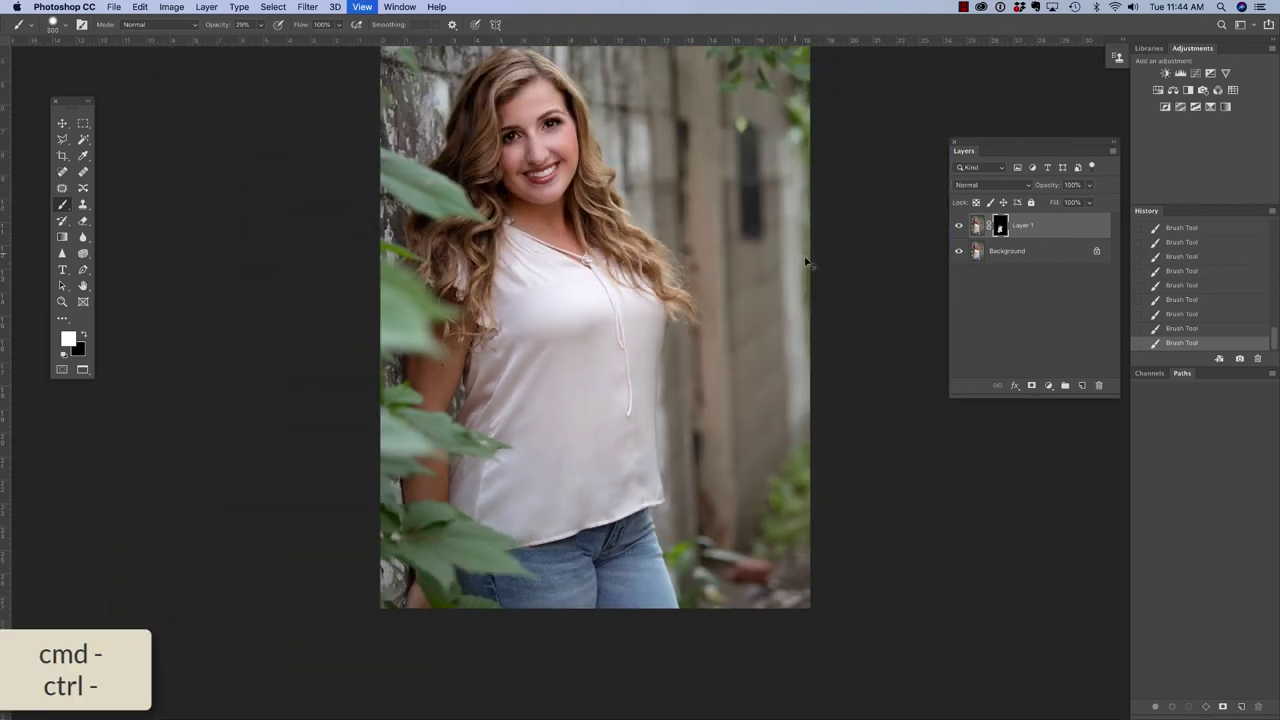
click(958, 229)
click(958, 229)
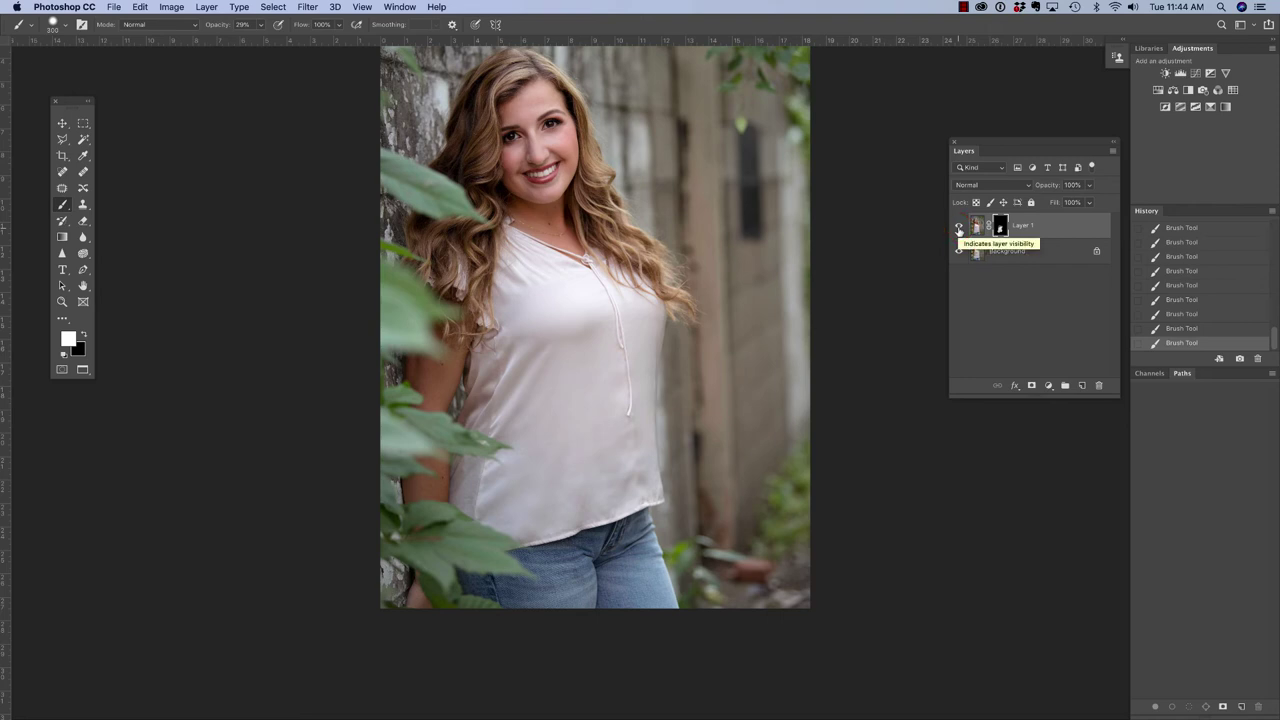
click(958, 229)
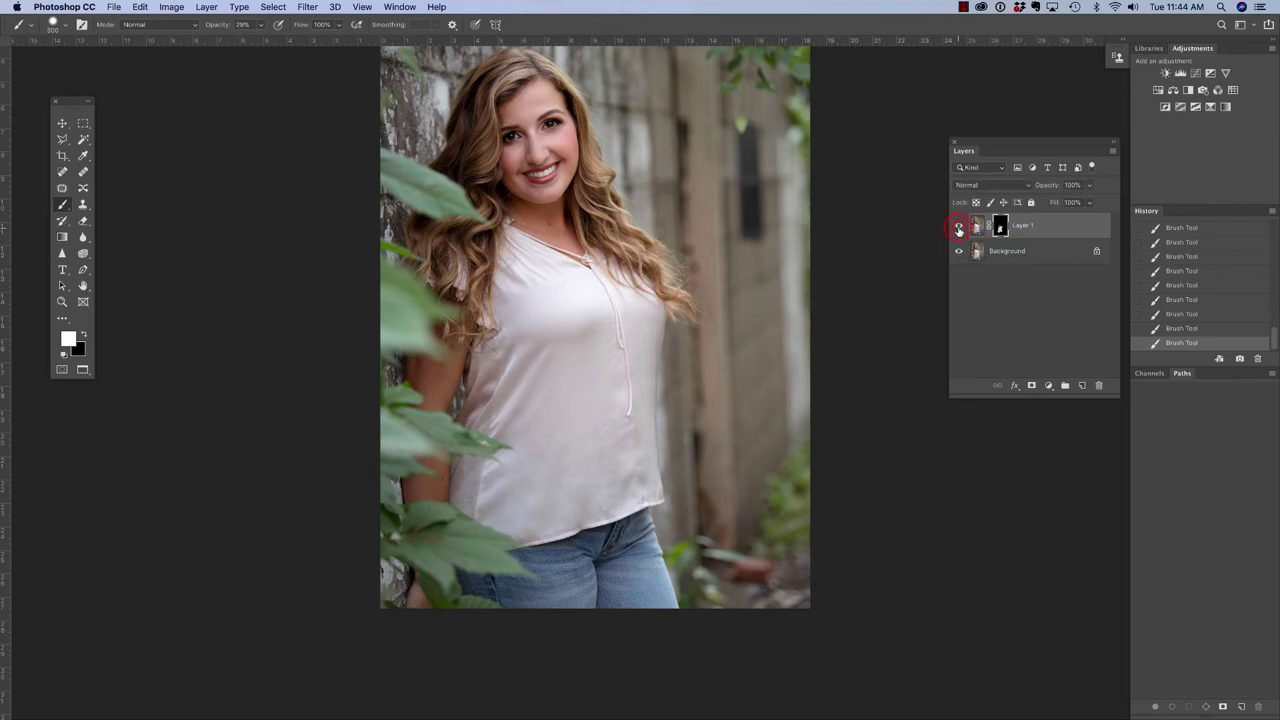
click(958, 229)
Try a lower opacity for the blurred layer, compare it with the original, and restore the layer opacity to 100%
drag(1047, 188, 1038, 188)
click(958, 229)
click(958, 229)
click(958, 229)
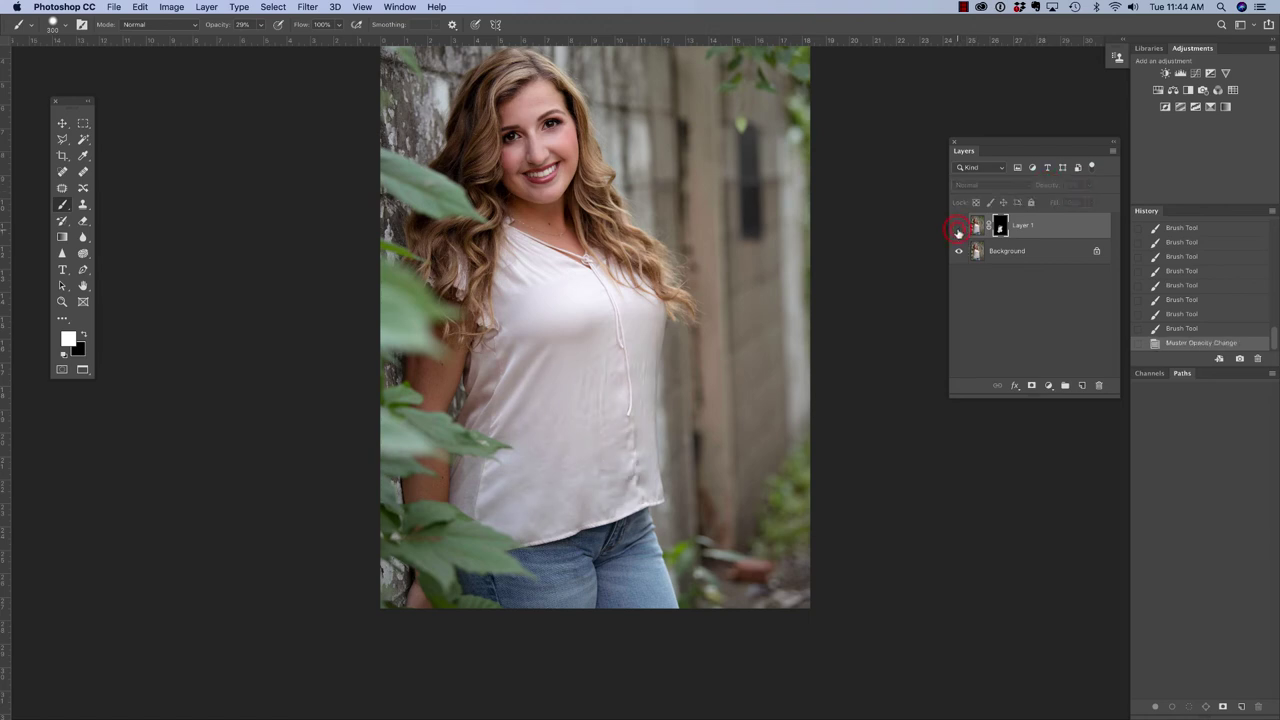
click(958, 229)
drag(1045, 188, 1094, 192)
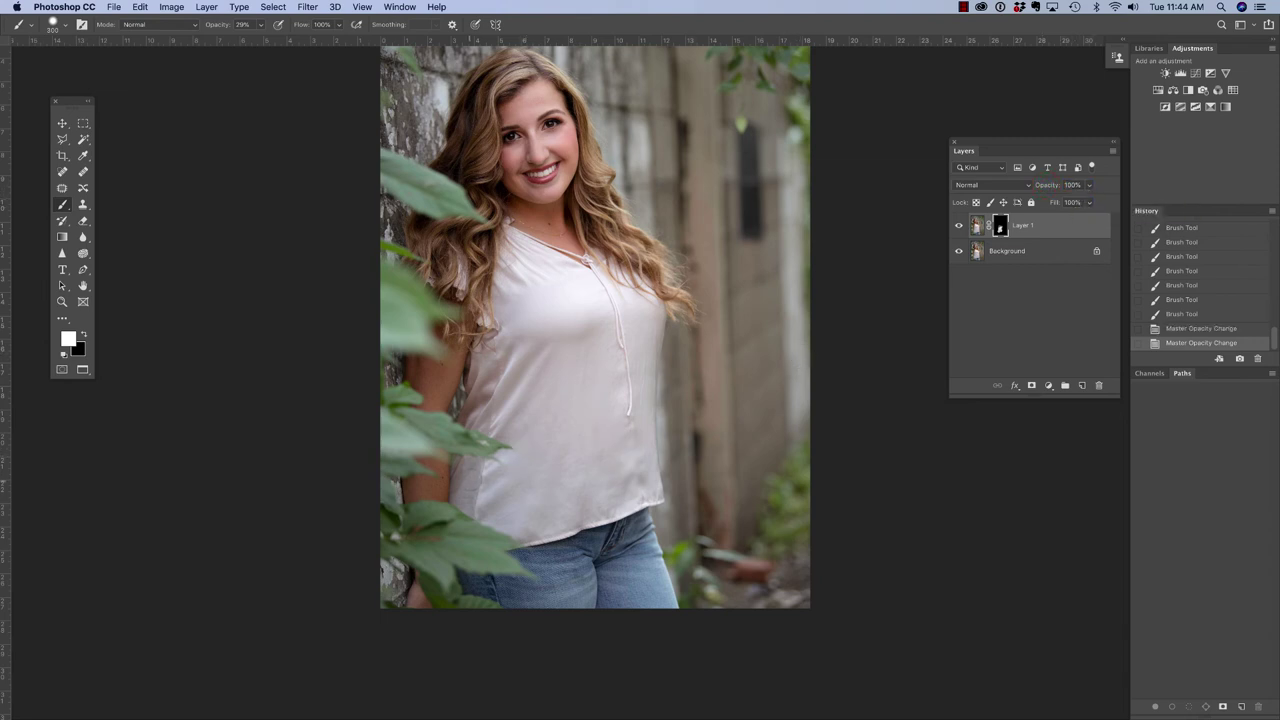
Paint on the mask at 29% brush opacity to soften wrinkles along the leaf side of the shirt, from shoulder to hem
drag(470, 483, 487, 478)
click(483, 413)
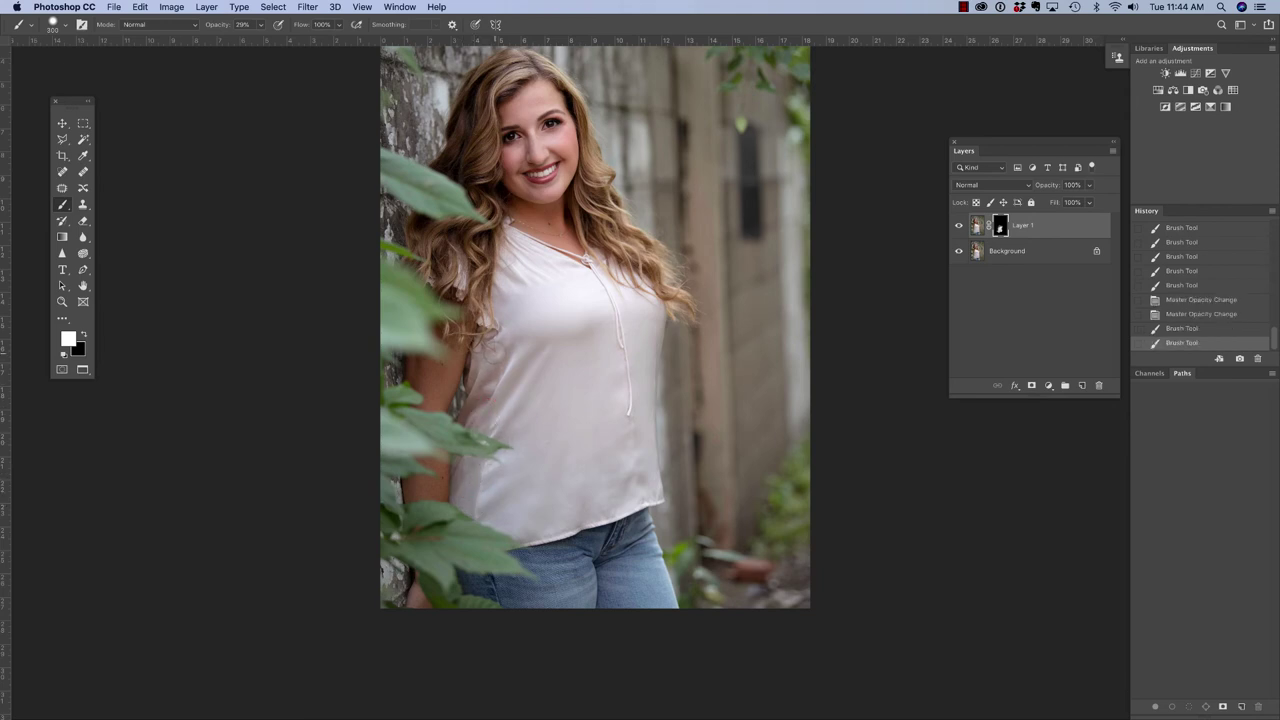
click(509, 298)
click(519, 381)
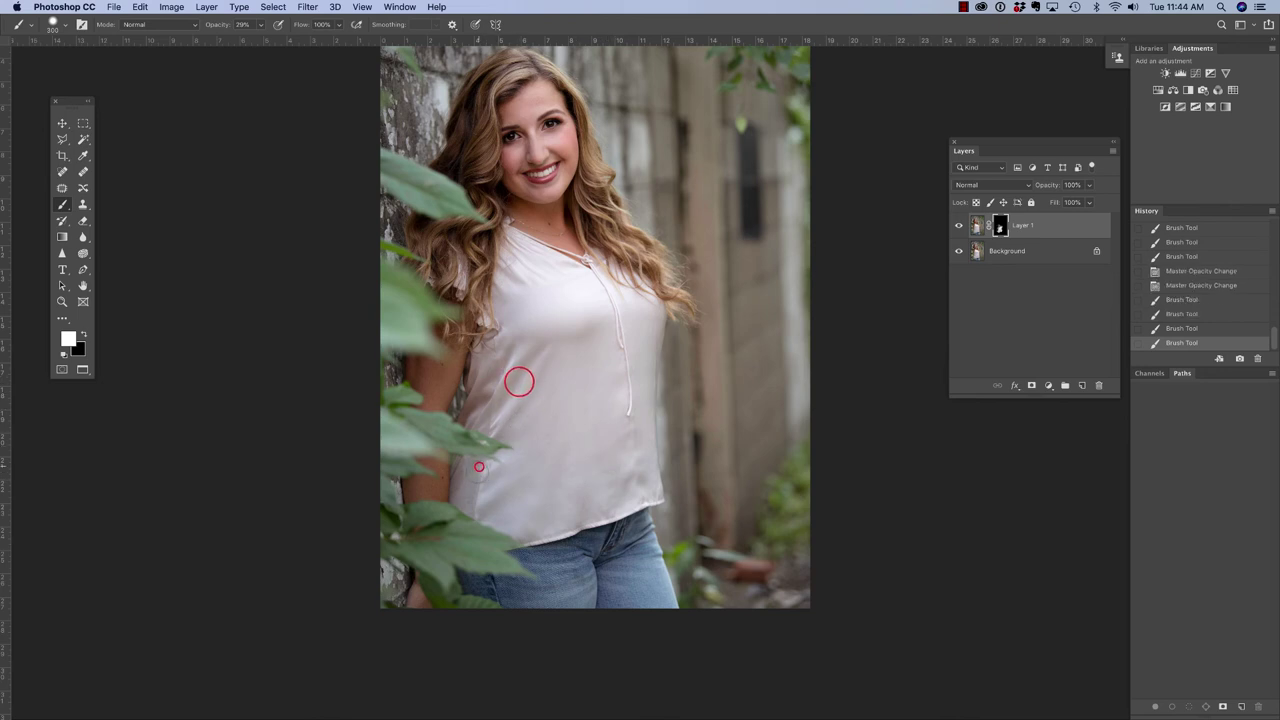
click(479, 467)
click(531, 518)
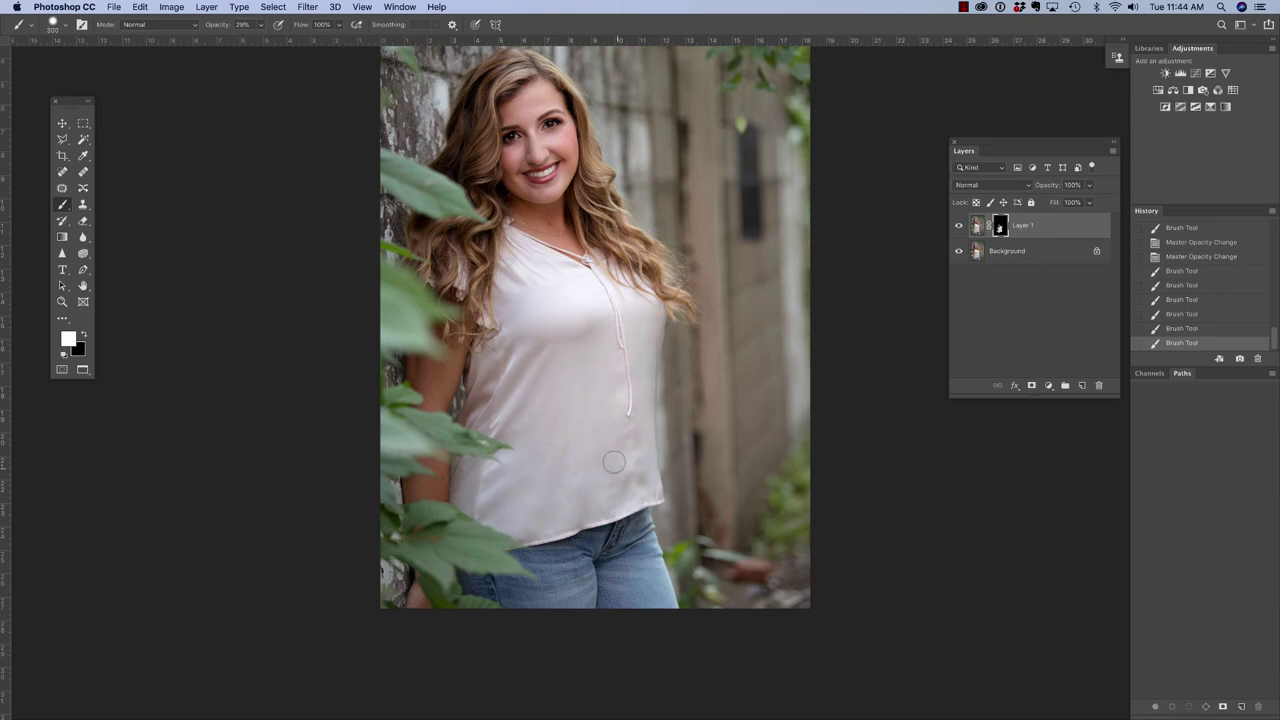
Examine the final wrinkle removal against the original photo by toggling the blurred layer, both close up and with the whole image reduced
click(958, 226)
click(958, 226)
click(958, 226)
click(958, 227)
click(958, 227)
key(super+minus)
key(super+minus)
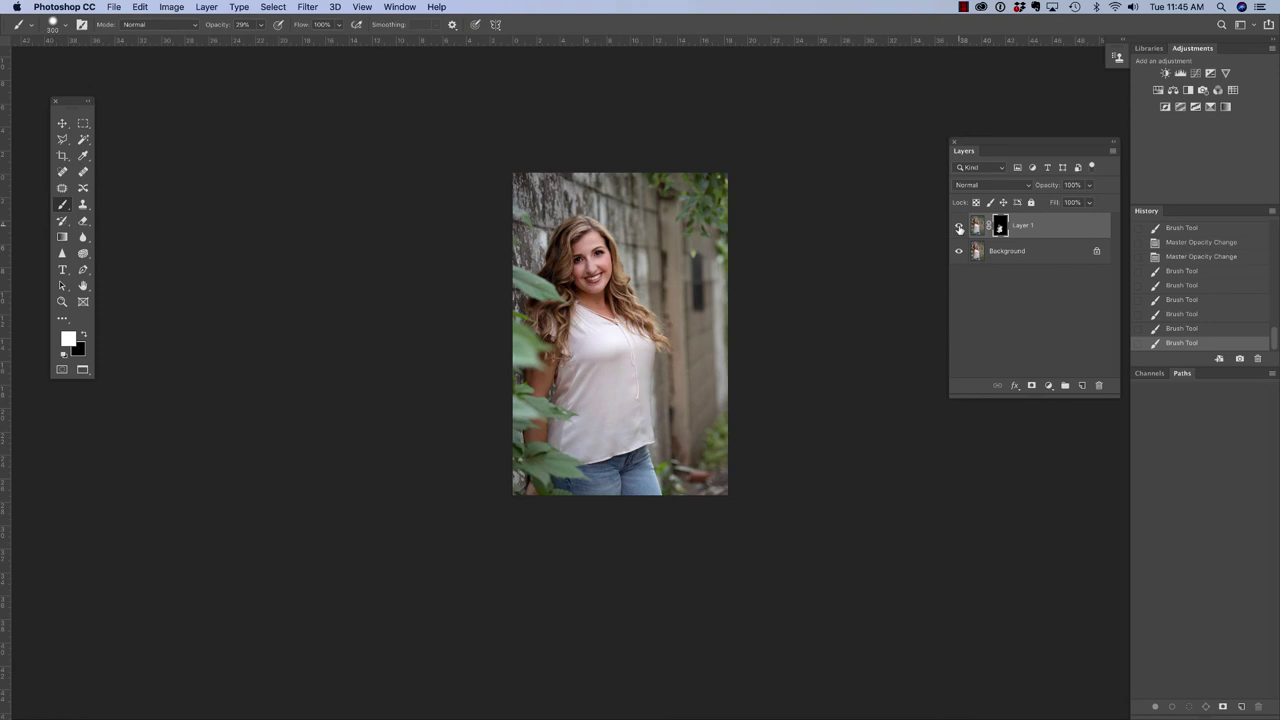
click(959, 228)
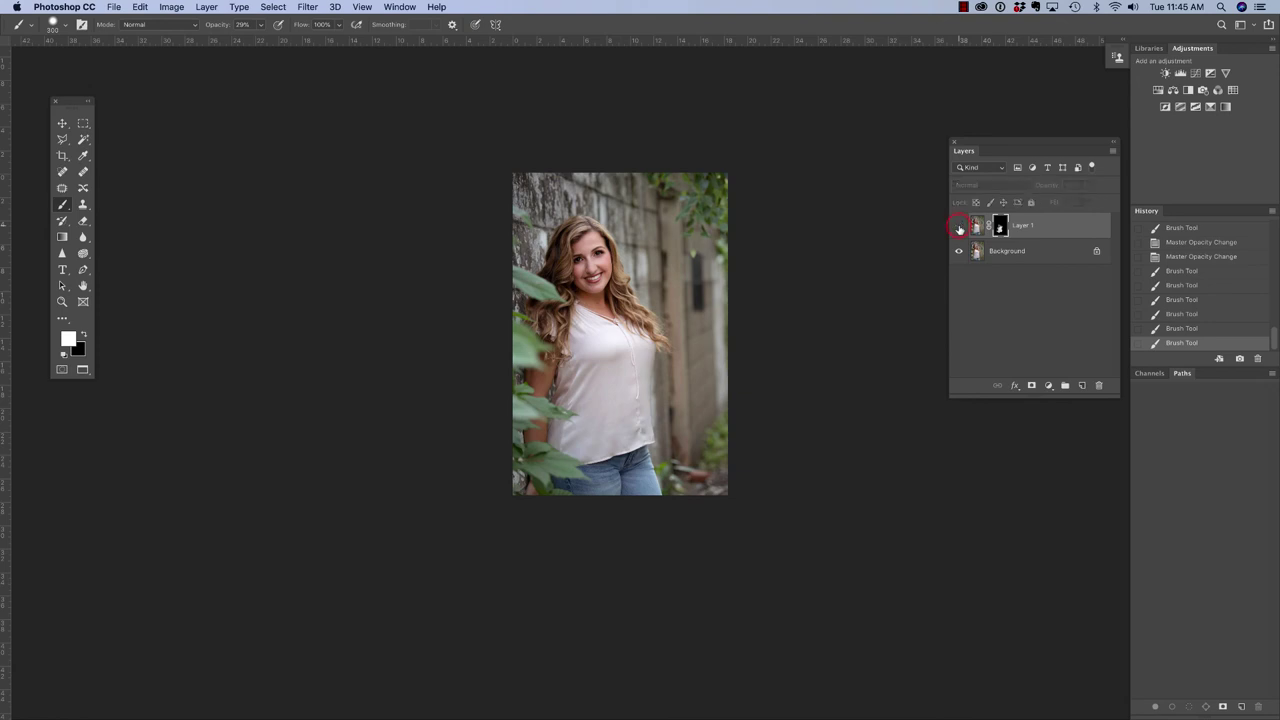
click(959, 228)
click(959, 228)
click(959, 228)
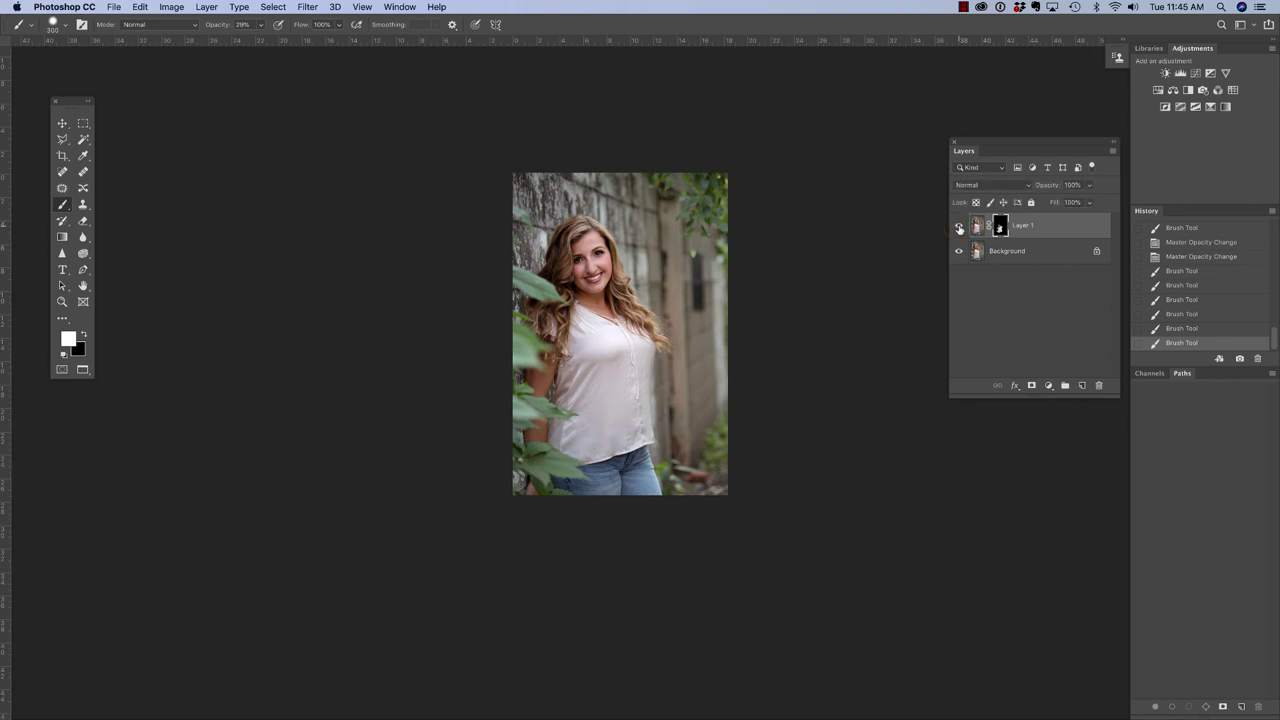